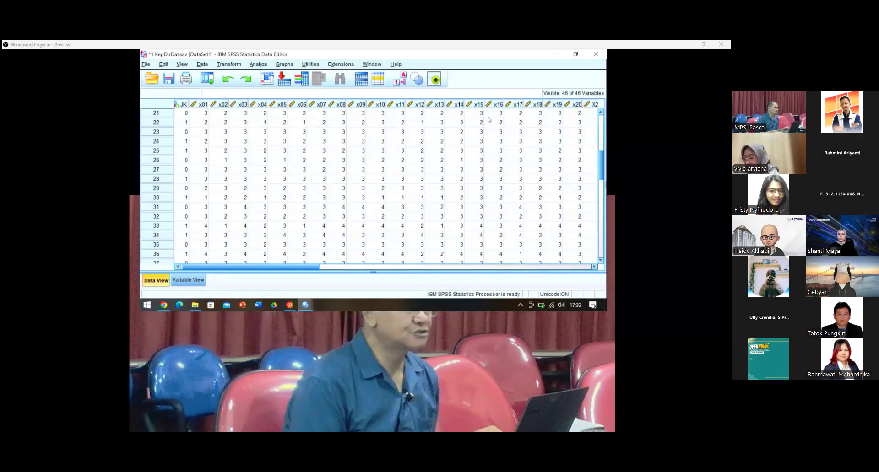
Open a Reliability Analysis, reset its previous settings, and add variables x01 through x20 as the items
click(258, 64)
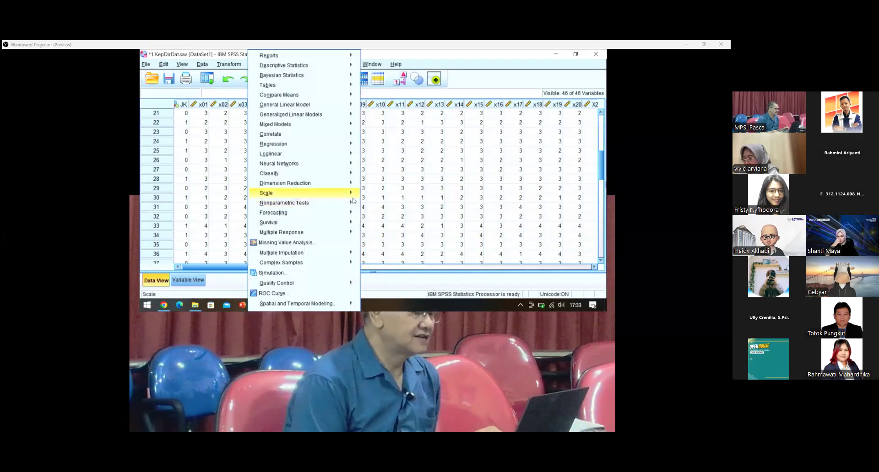
mouse_move(298, 193)
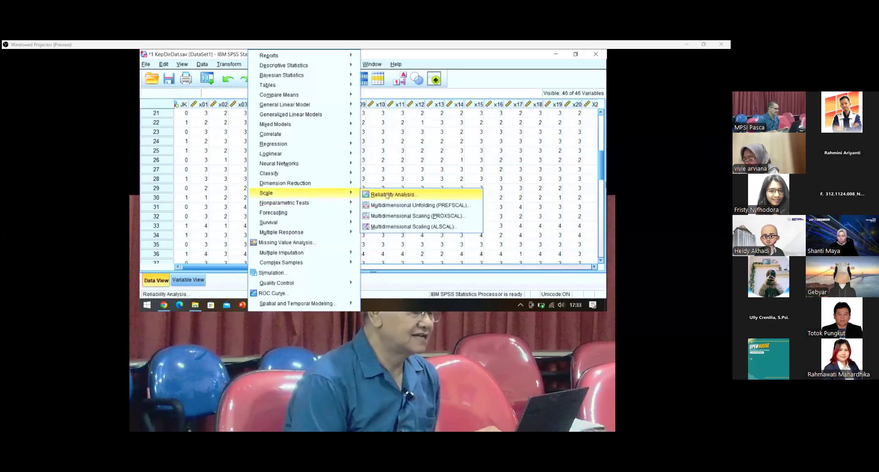
click(369, 194)
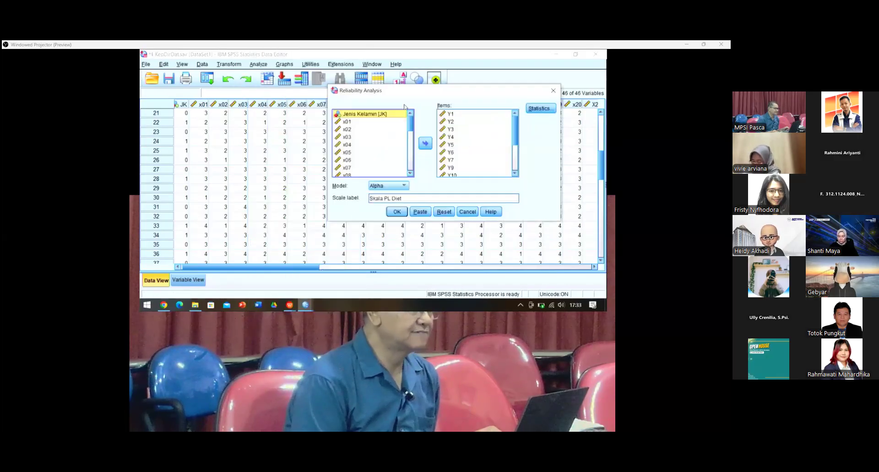
click(444, 212)
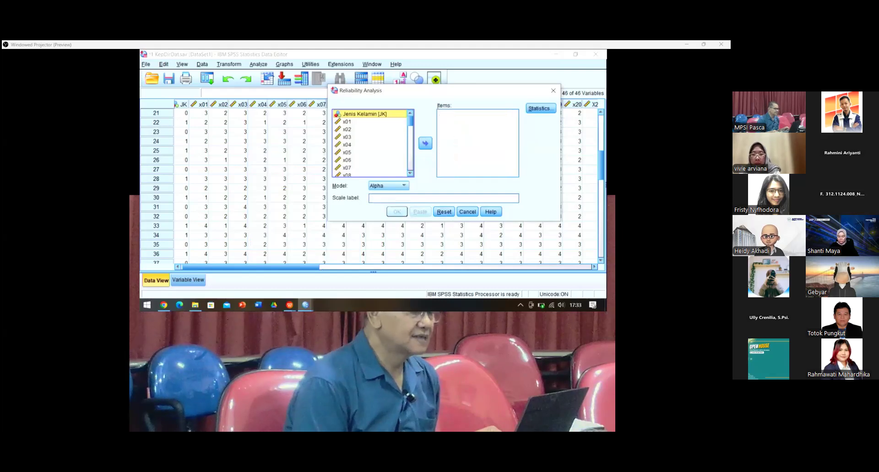
click(347, 122)
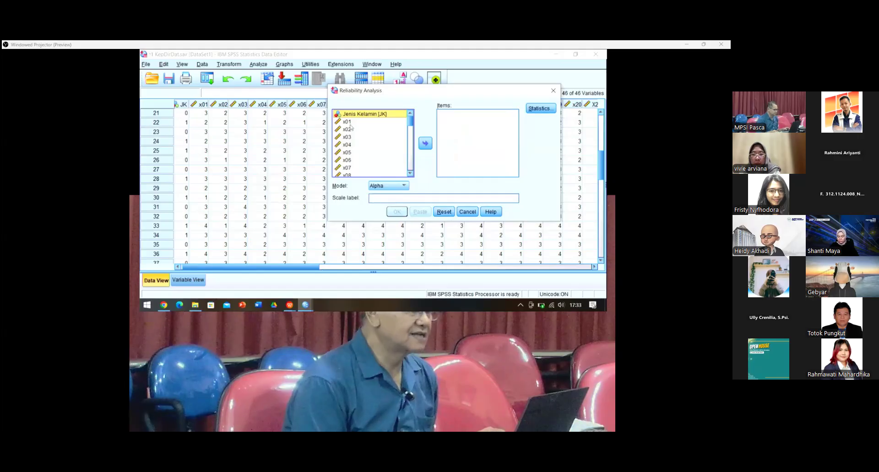
drag(409, 124, 408, 142)
shift+click(348, 146)
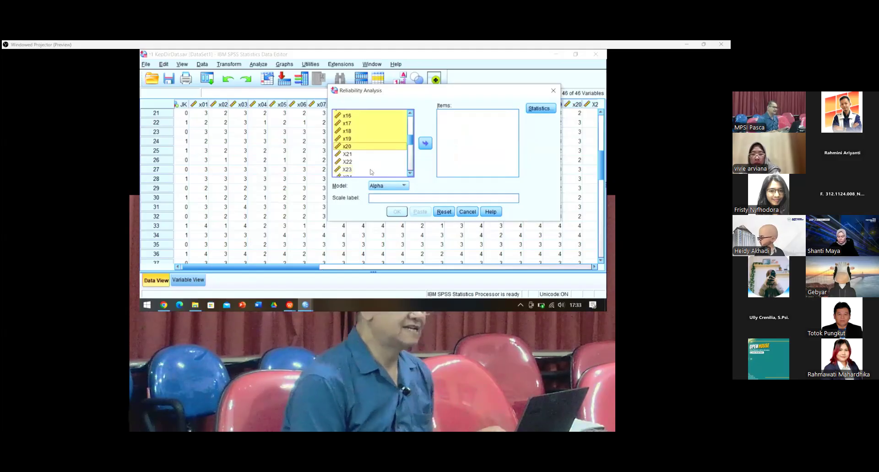
click(426, 144)
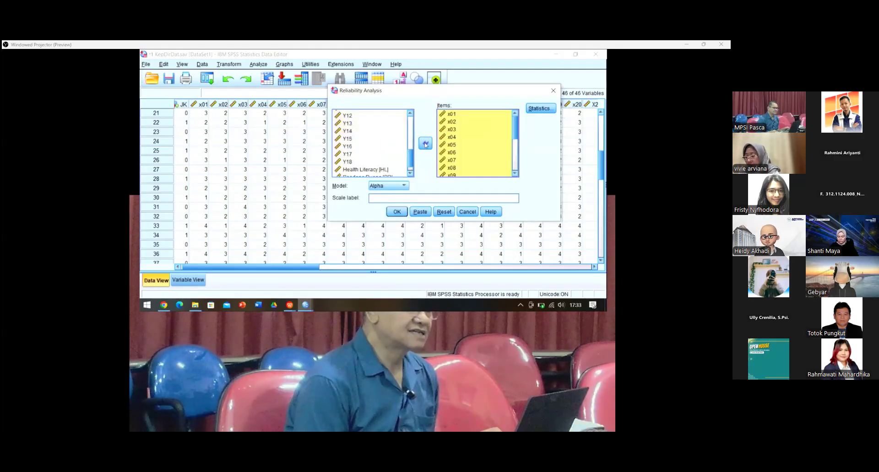
Enable the "Scale if item deleted" descriptives in the reliability statistics options
click(537, 109)
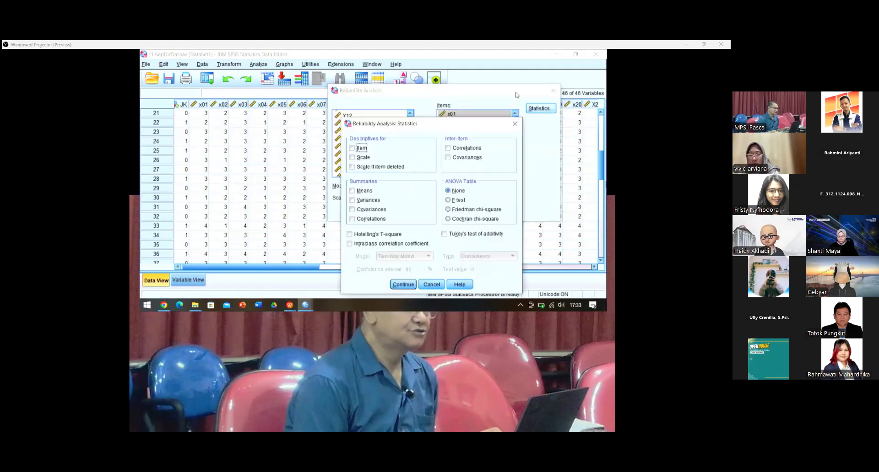
click(352, 166)
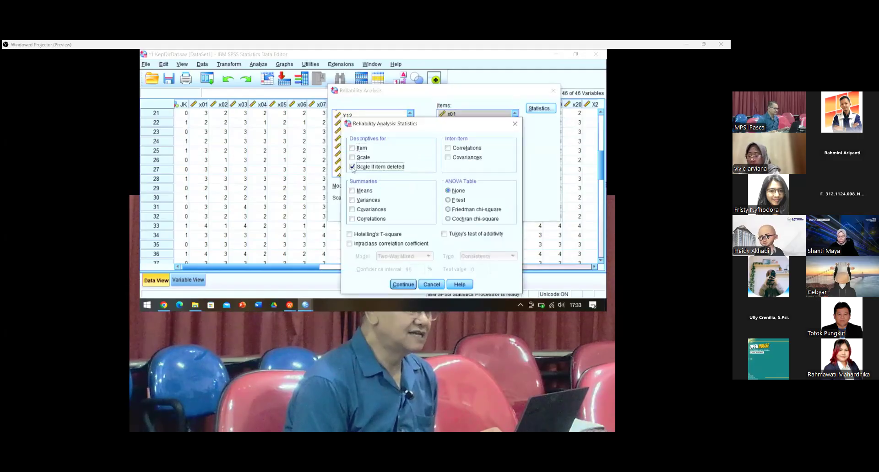
click(403, 285)
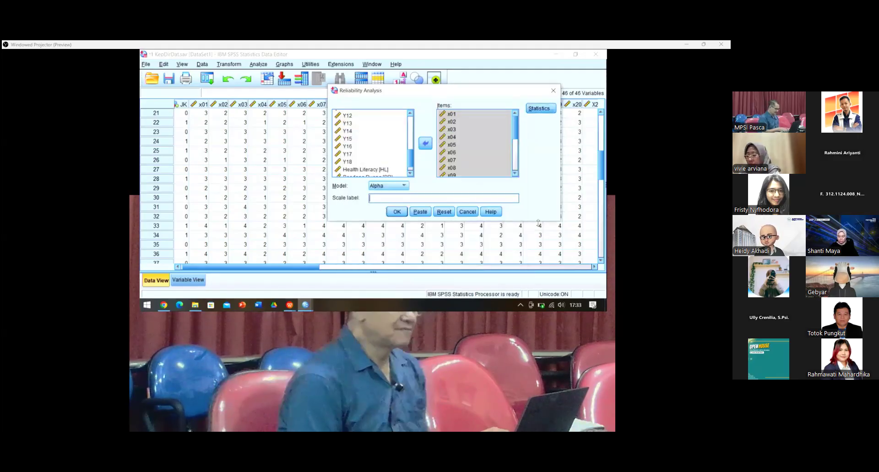
Label the scale "Skala Kepercayaan Diri", choose the Alpha model, and run the reliability analysis
text(Skala)
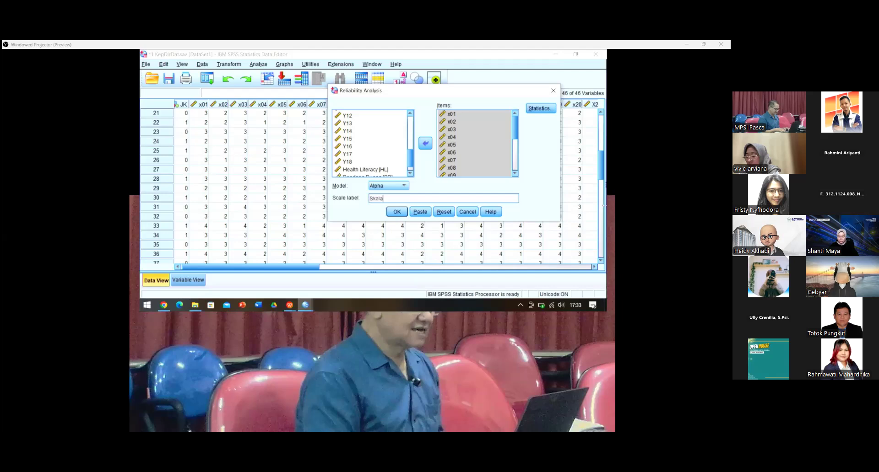
text( Keper)
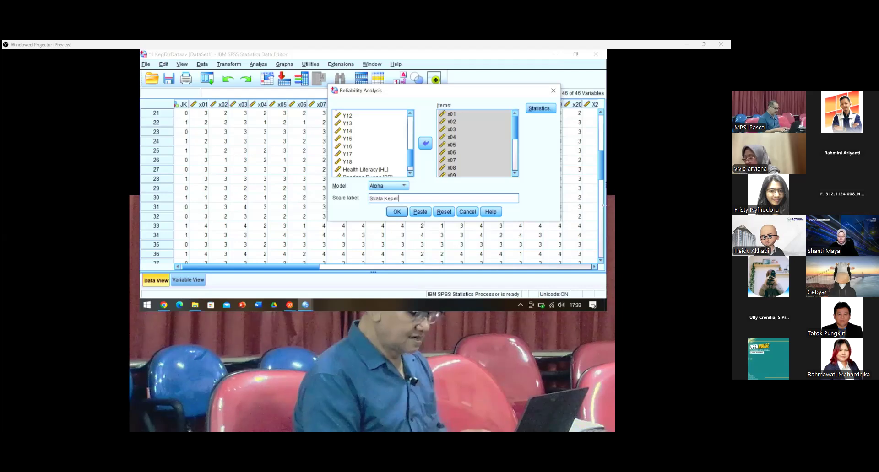
text(cay)
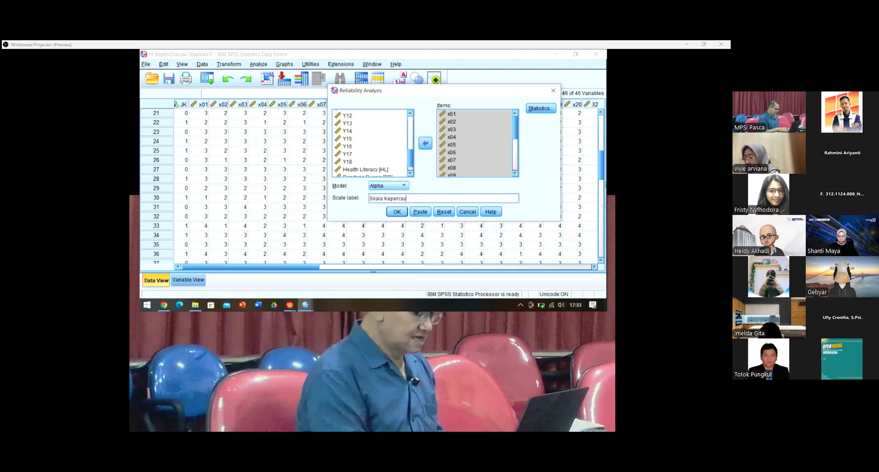
text(aan Dir)
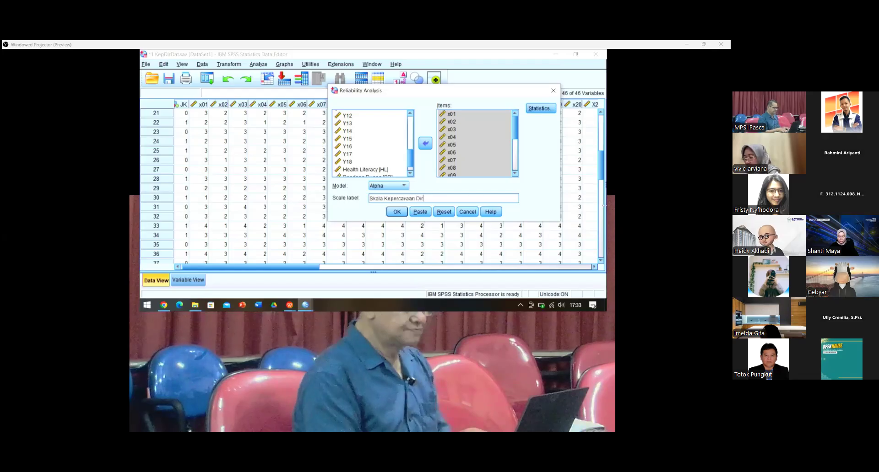
text(i)
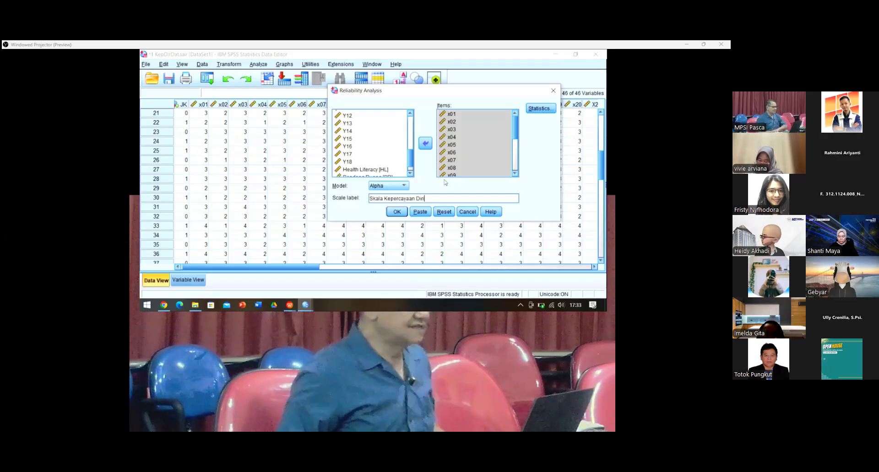
click(404, 186)
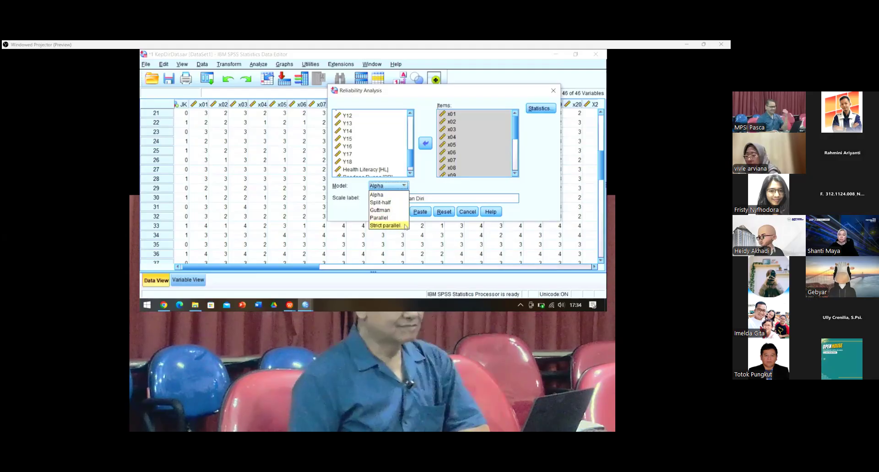
click(396, 197)
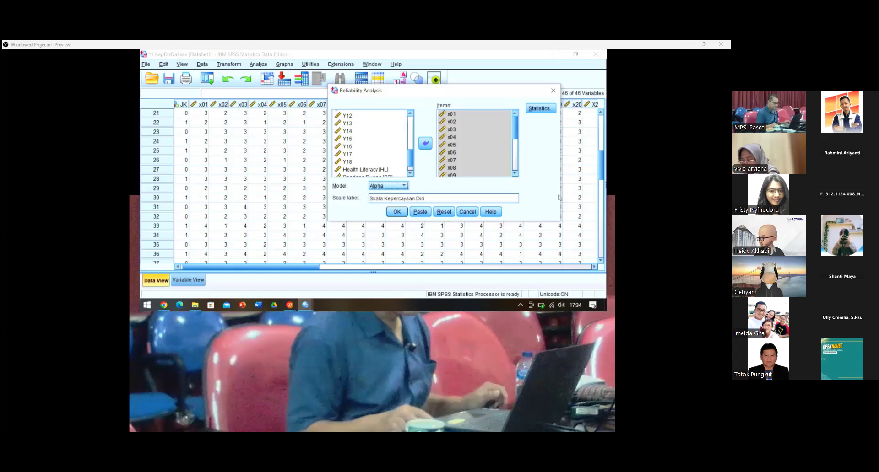
mouse_move(543, 308)
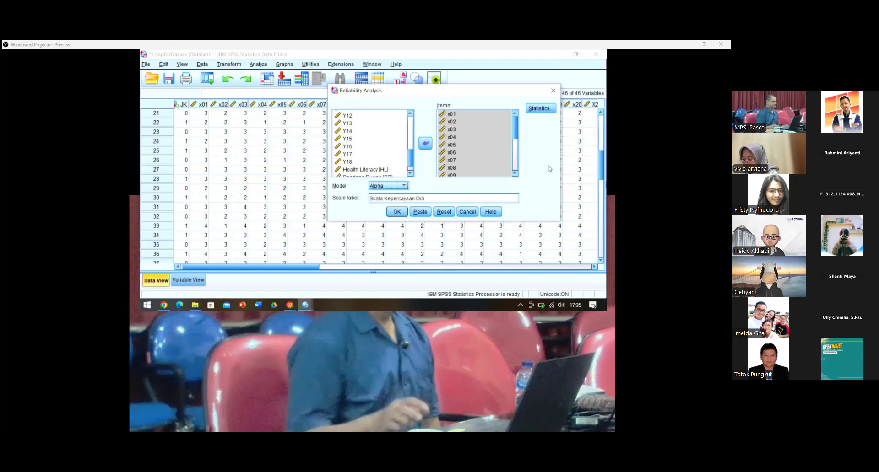
click(397, 212)
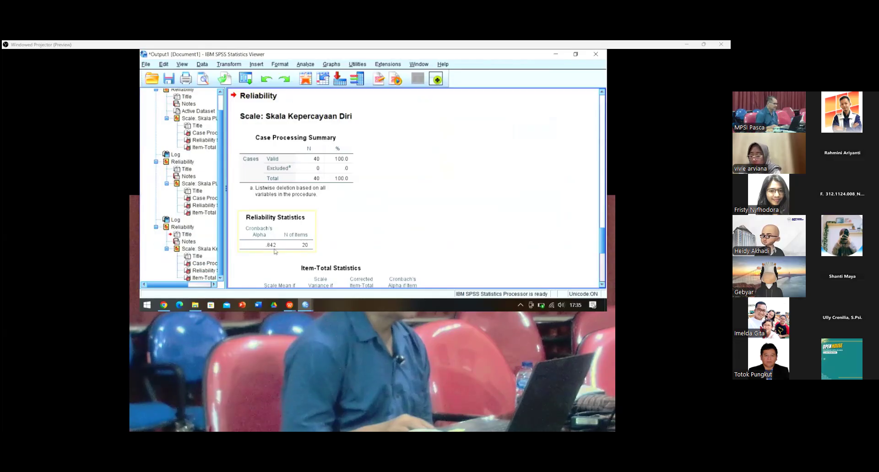
Examine Cronbach's alpha and the corrected item-total correlations of items x01 to x20 in the output
scroll(412, 225, down, 3)
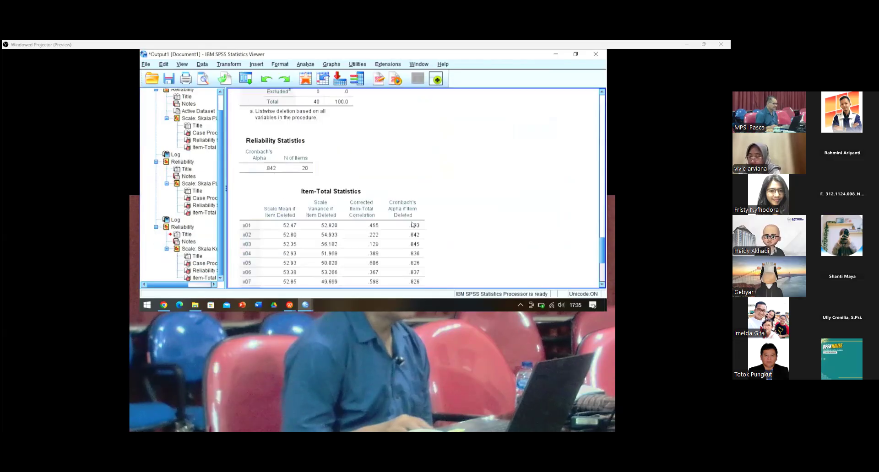
scroll(455, 188, down, 2)
scroll(455, 187, down, 2)
click(386, 161)
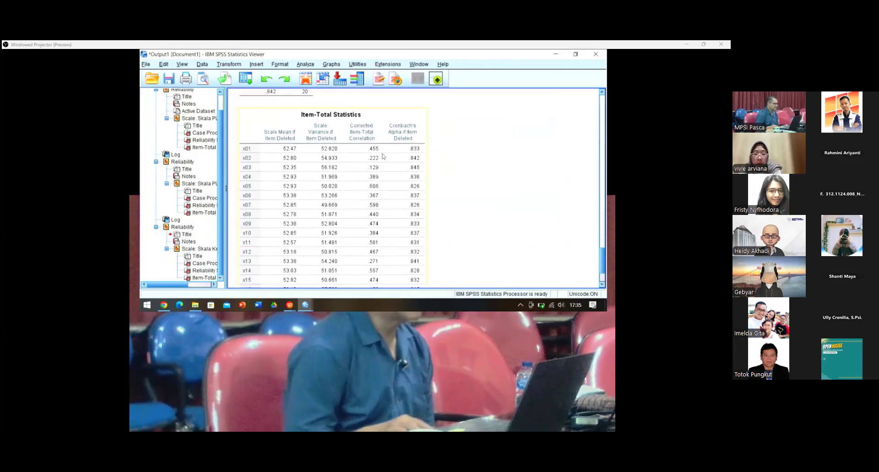
scroll(382, 156, down, 2)
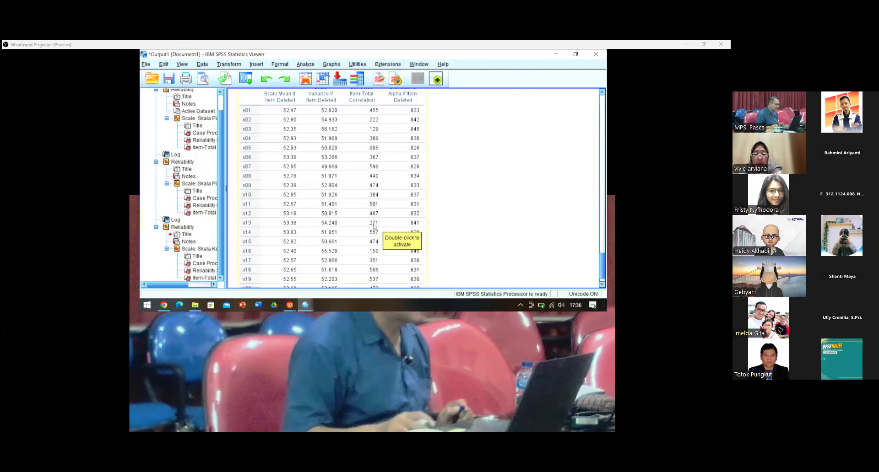
scroll(382, 231, down, 1)
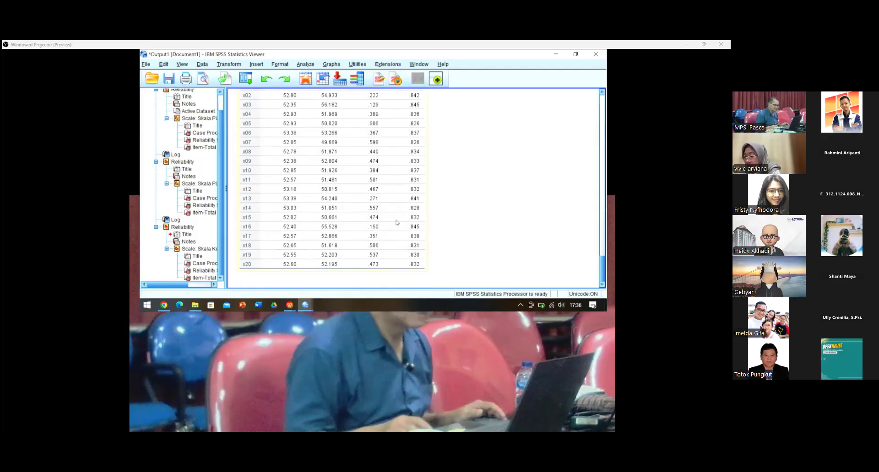
scroll(391, 198, up, 2)
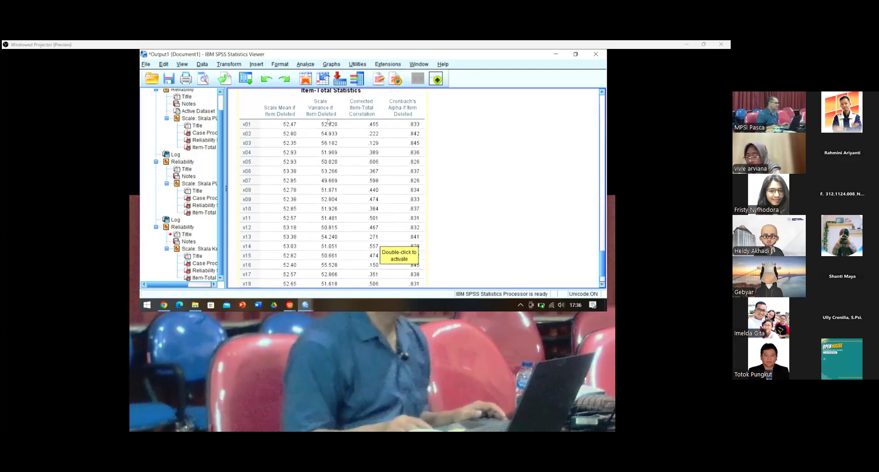
Reopen the Reliability Analysis and remove x02 and x03 from the item list
click(303, 65)
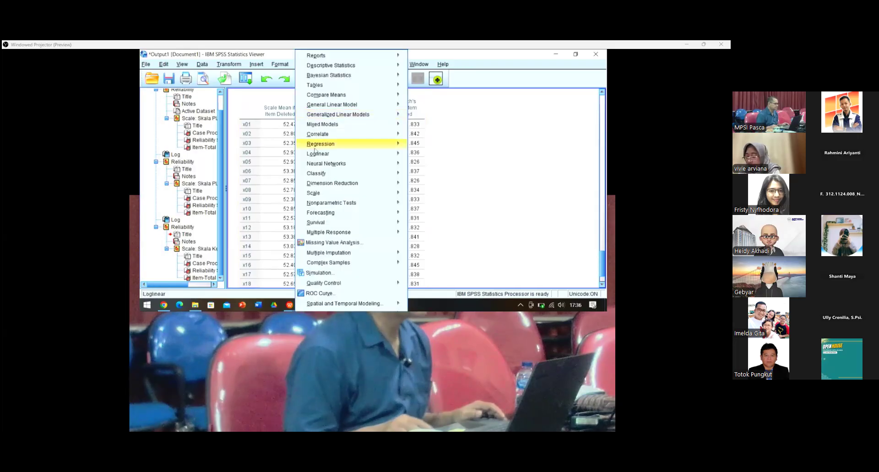
mouse_move(345, 194)
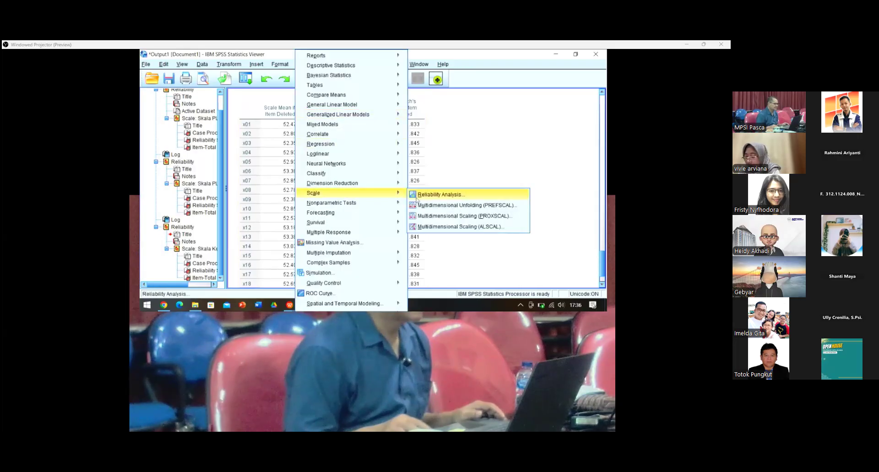
click(435, 195)
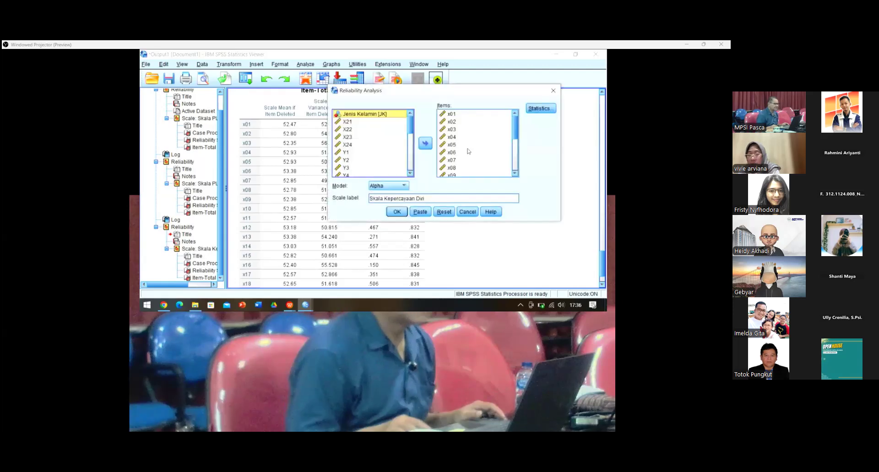
click(448, 122)
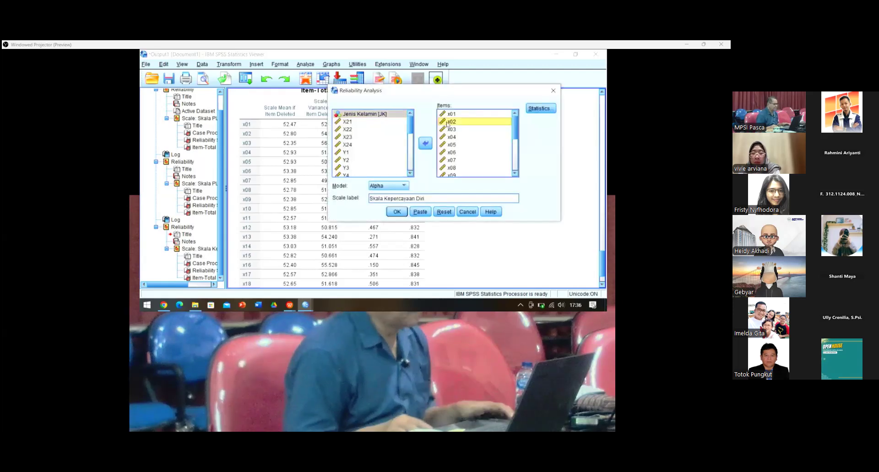
shift+click(445, 129)
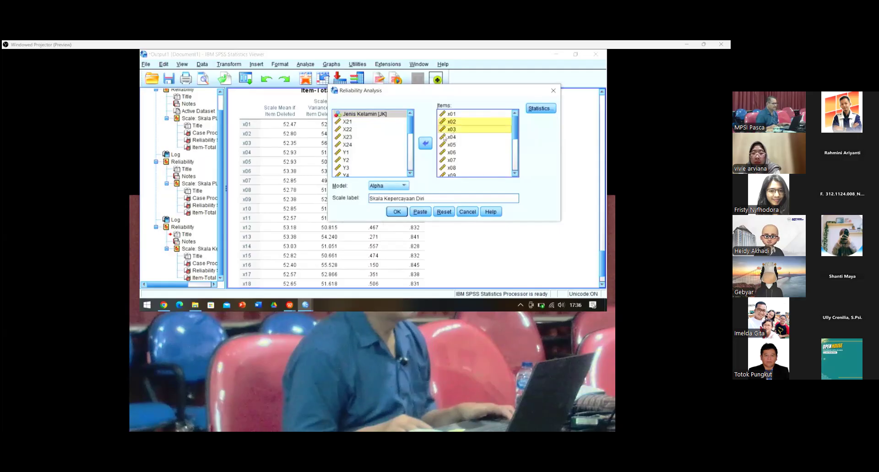
click(424, 145)
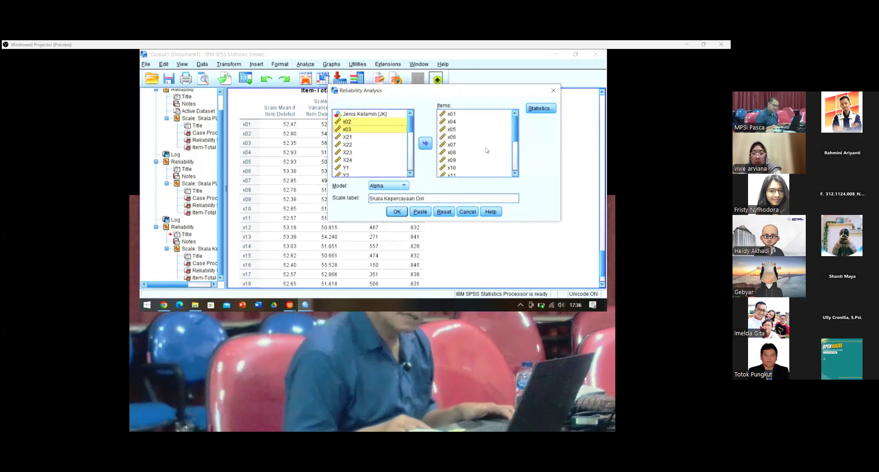
Remove x13 and x16 from the reliability items as well, and rerun the analysis to review its Item-Total Statistics
scroll(492, 142, down, 3)
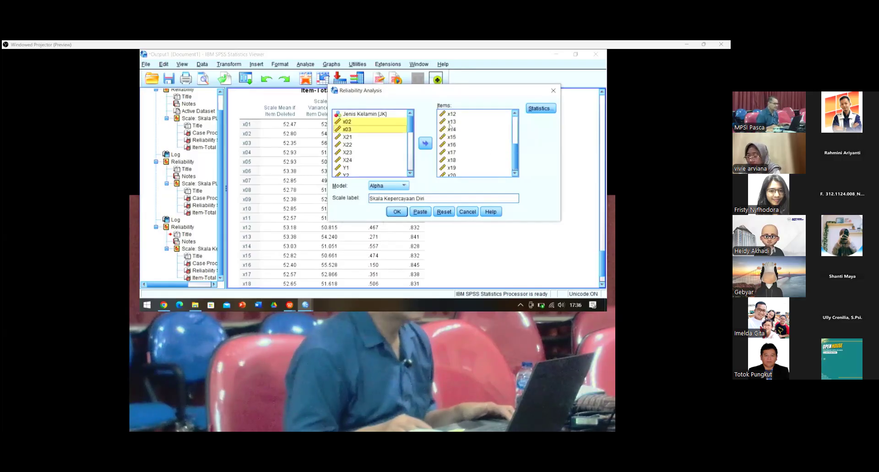
click(451, 122)
click(425, 144)
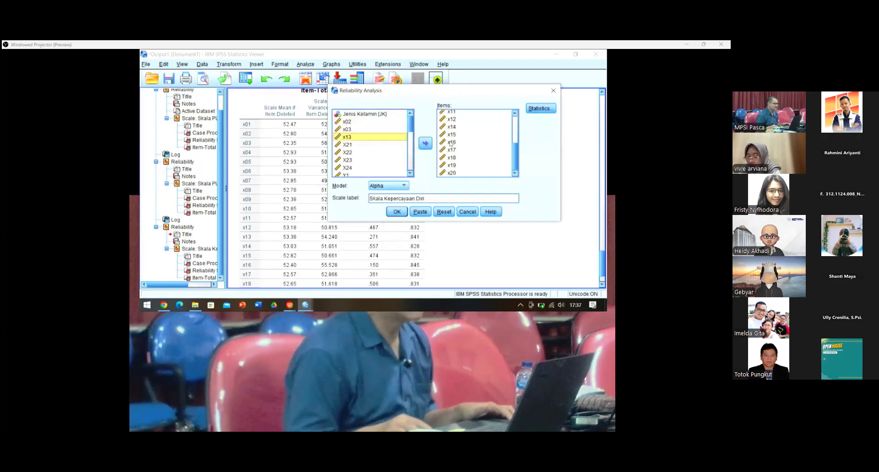
click(451, 142)
click(425, 143)
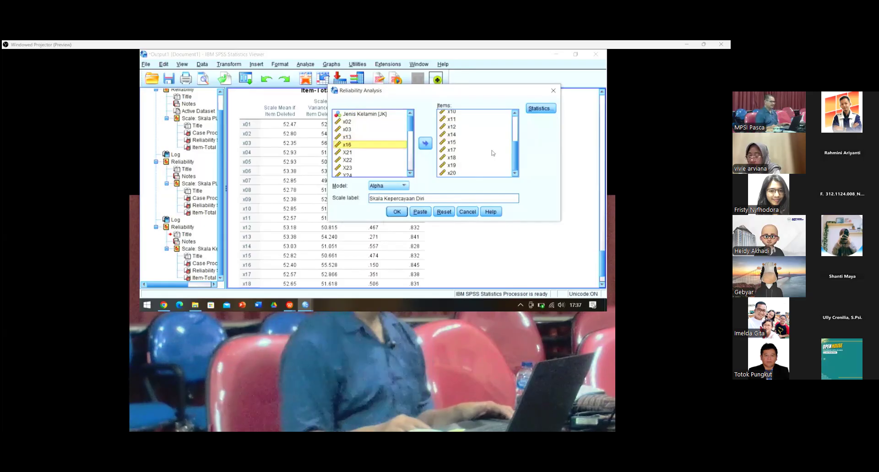
click(396, 211)
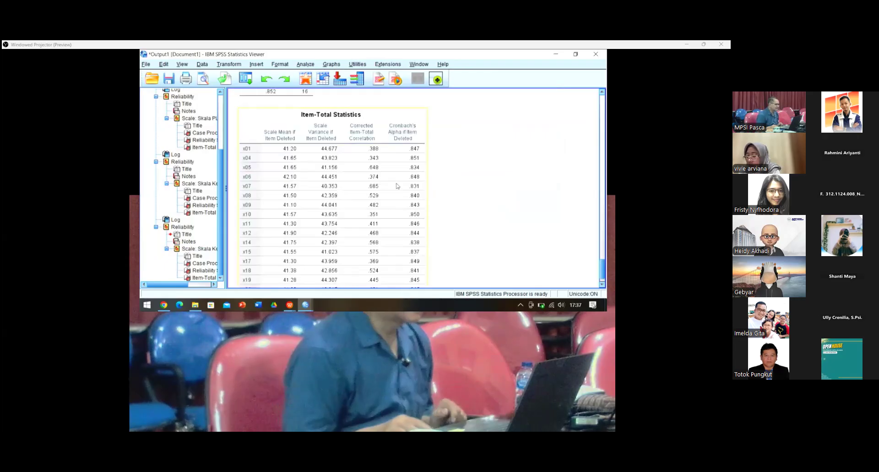
scroll(396, 186, down, 2)
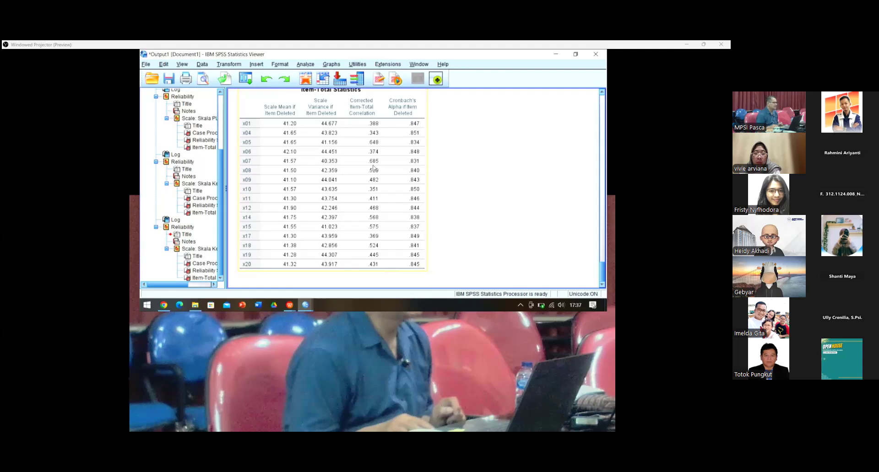
Compare Cronbach's alpha and the item-total correlations of the 20-item analysis with those of the reduced 16-item analysis
scroll(264, 177, up, 5)
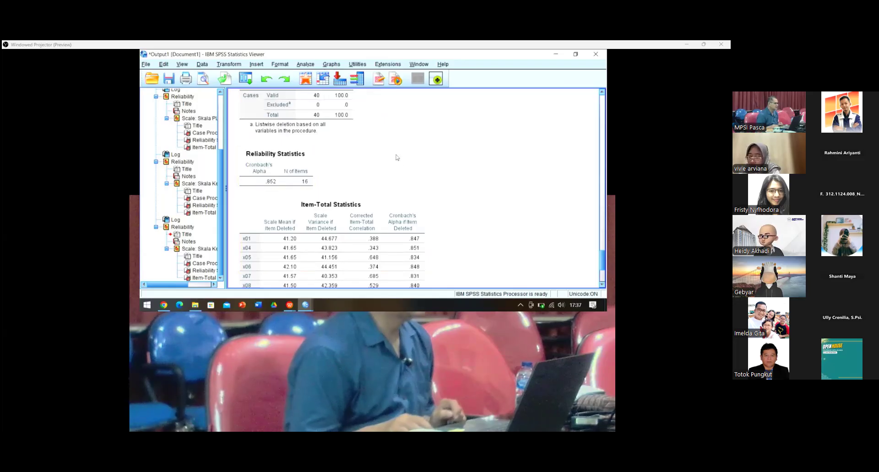
scroll(400, 164, up, 5)
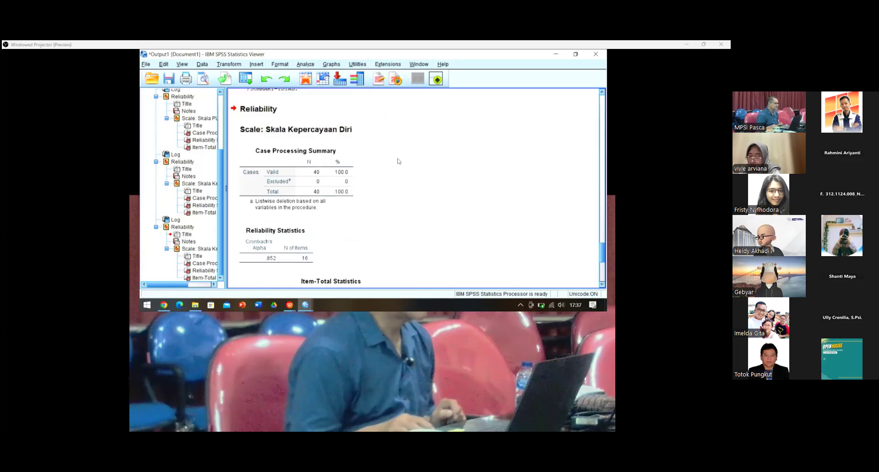
scroll(398, 163, up, 4)
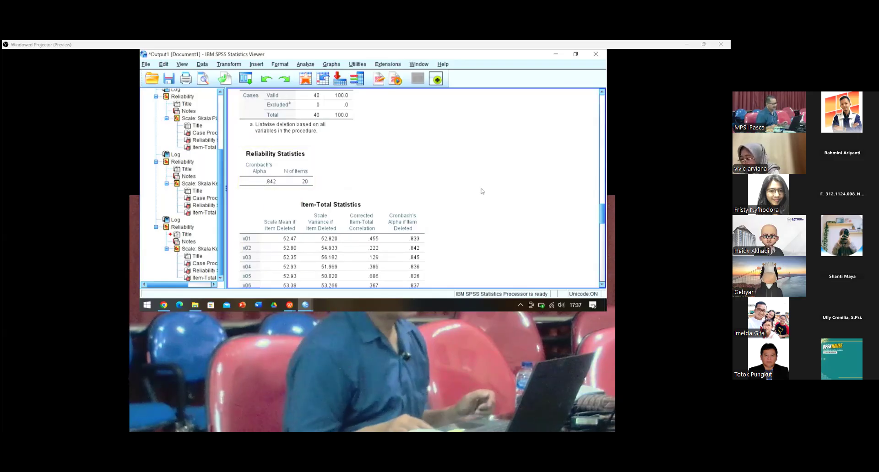
scroll(481, 191, down, 5)
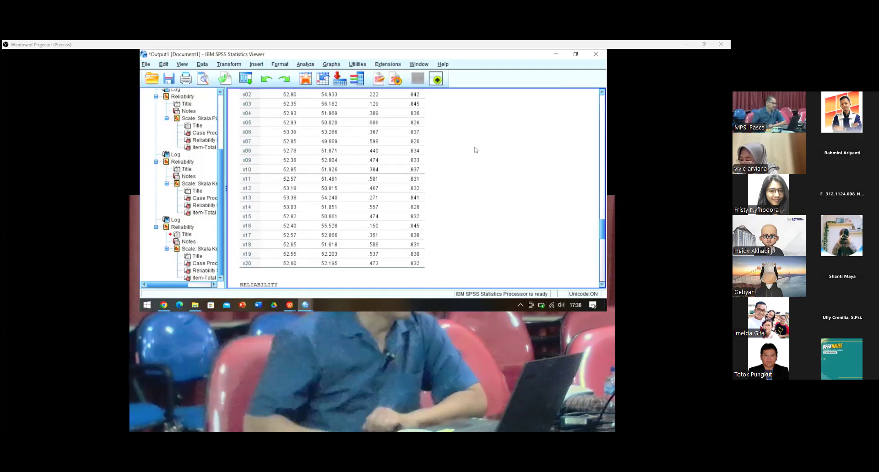
scroll(458, 174, down, 5)
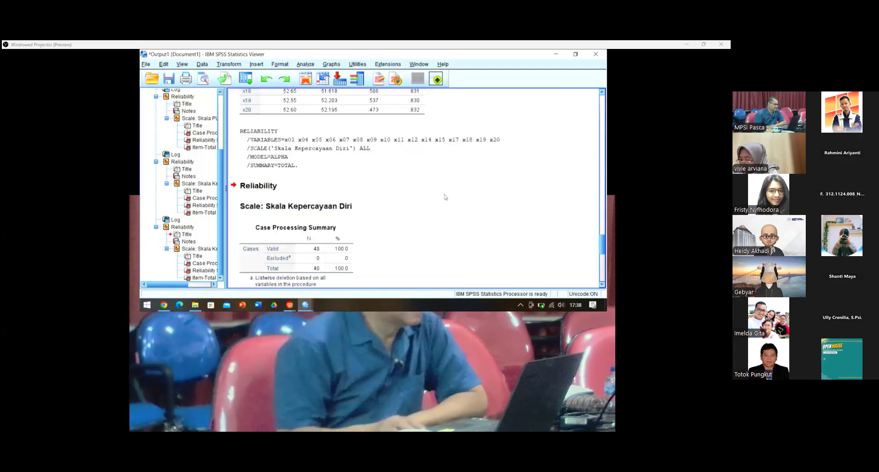
scroll(442, 206, down, 5)
click(396, 234)
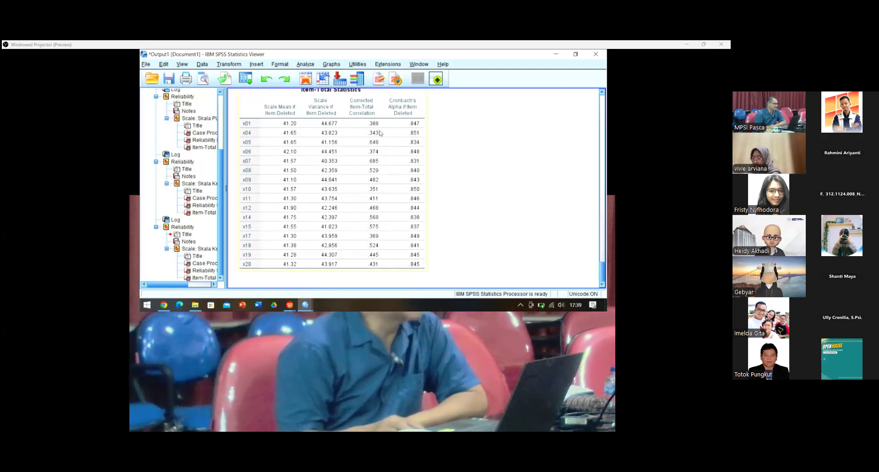
Open Compute Variable, clear the previous YTot definition, and name the new target variable XTot
click(224, 65)
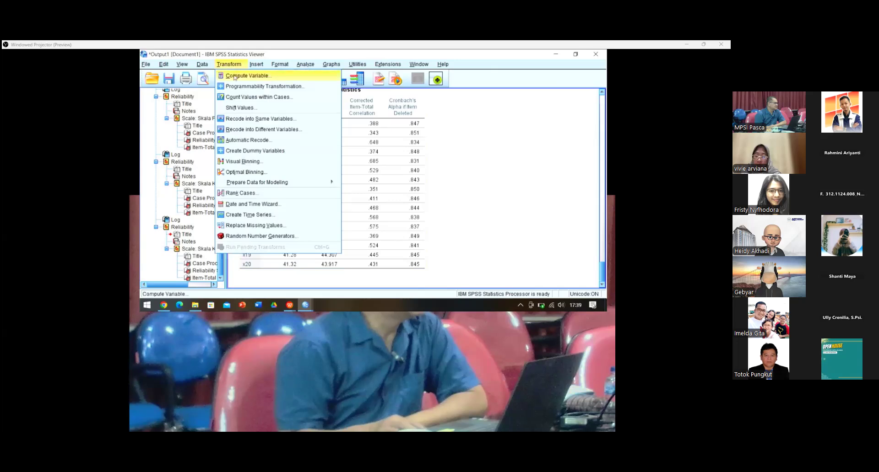
click(242, 76)
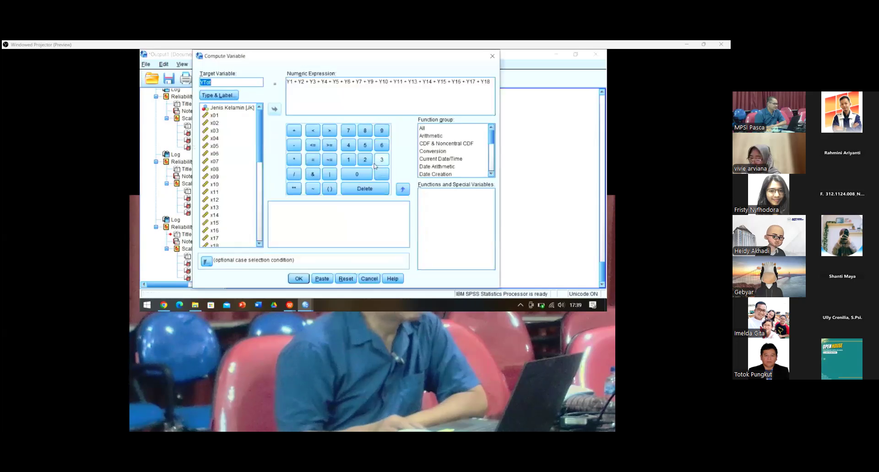
click(346, 279)
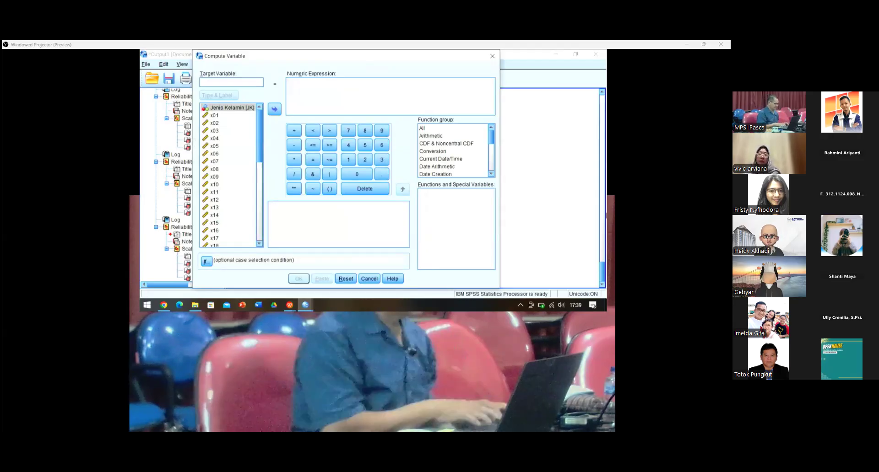
text(XTo)
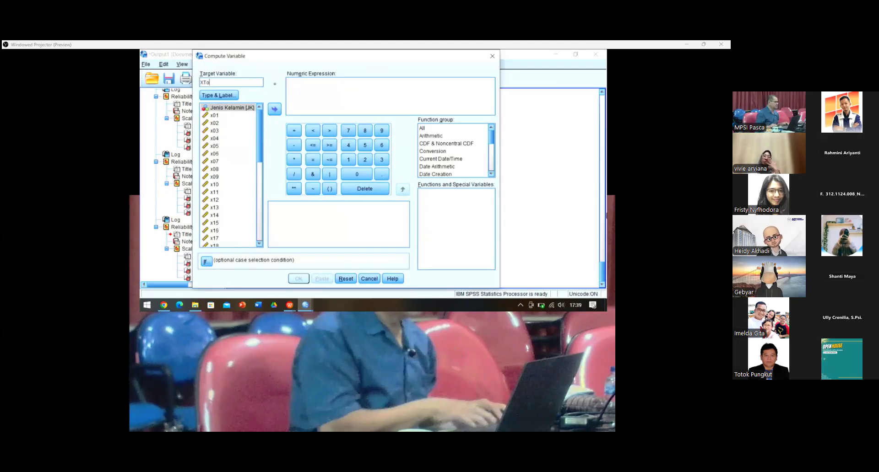
text(t)
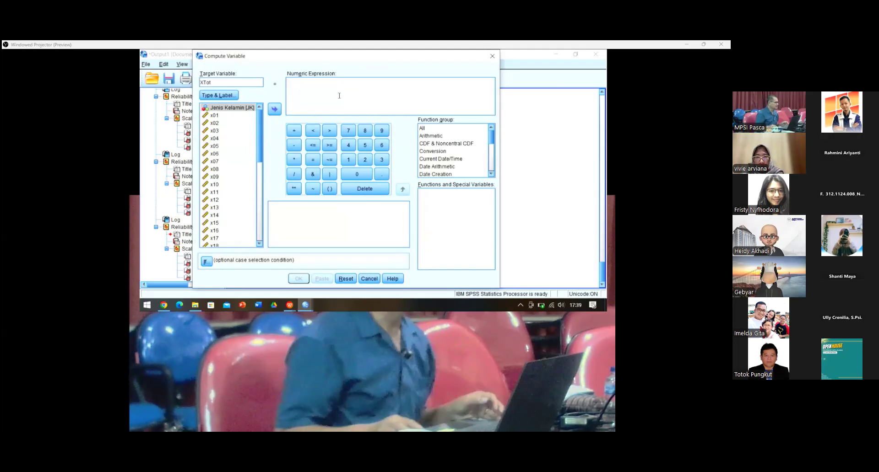
Give the target variable XTot the label "Skor Total X (Var KD)", keeping the numeric type
click(229, 96)
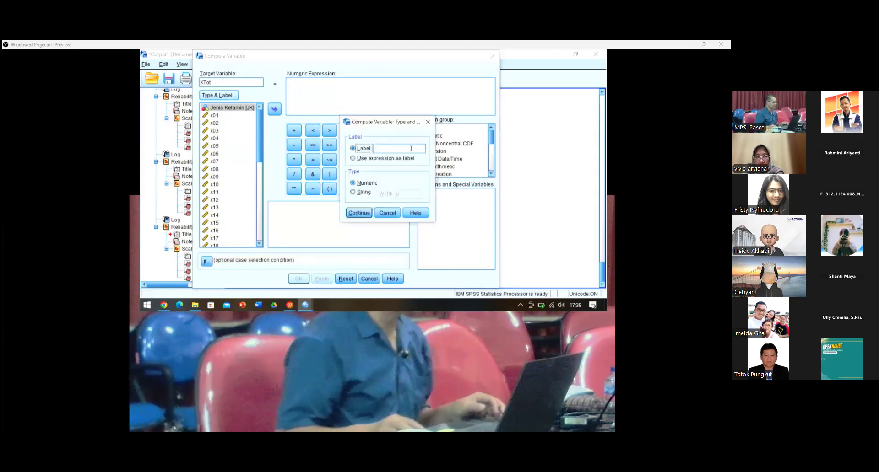
click(411, 149)
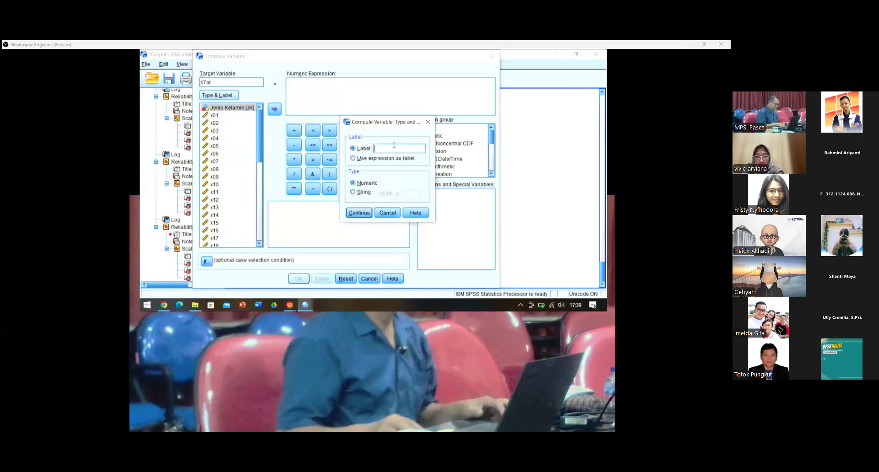
text(Skor)
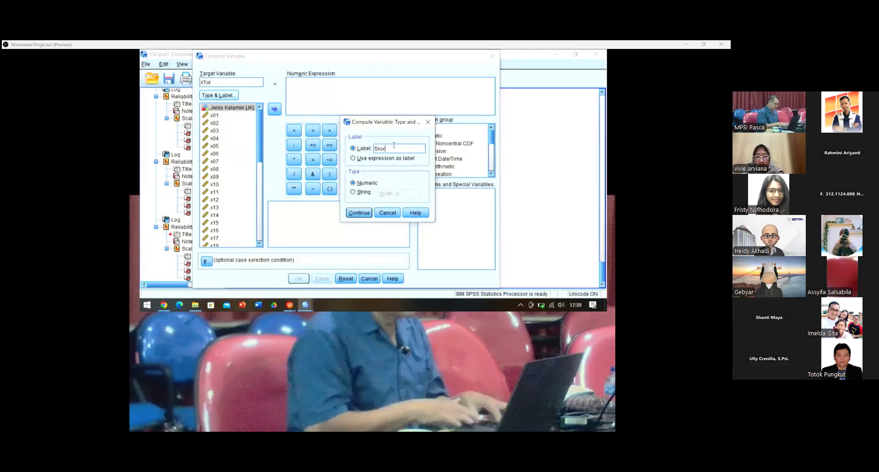
text( Total )
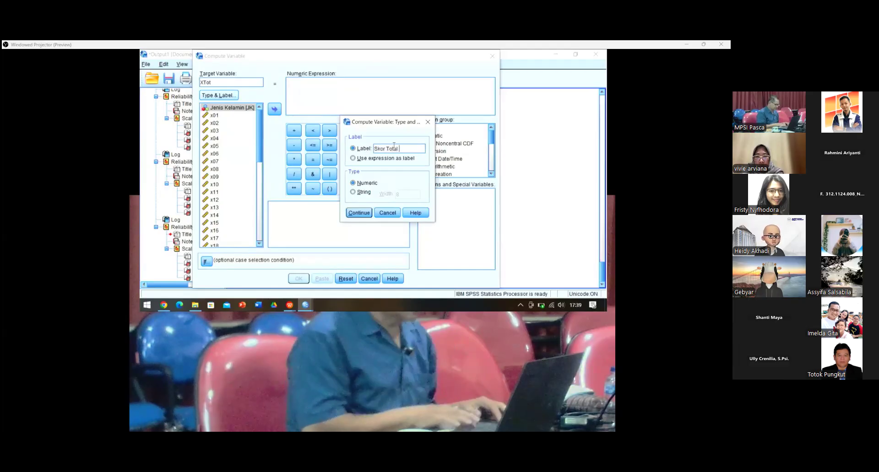
text(Var)
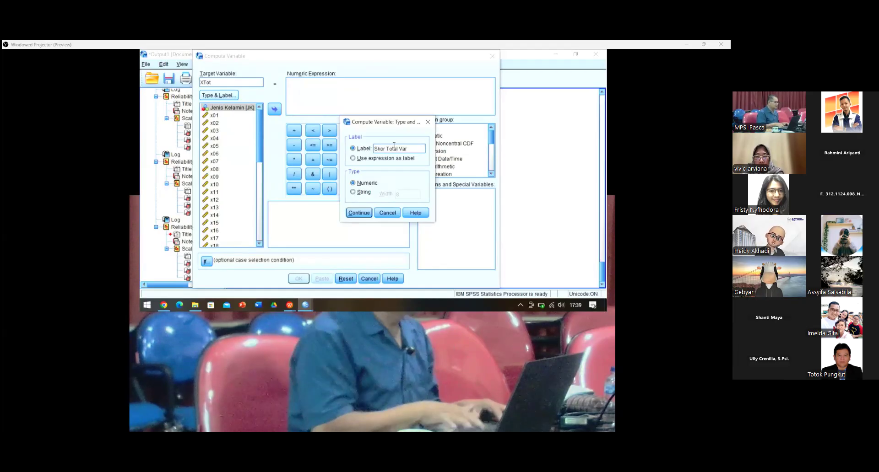
key(BackSpace)
key(BackSpace)
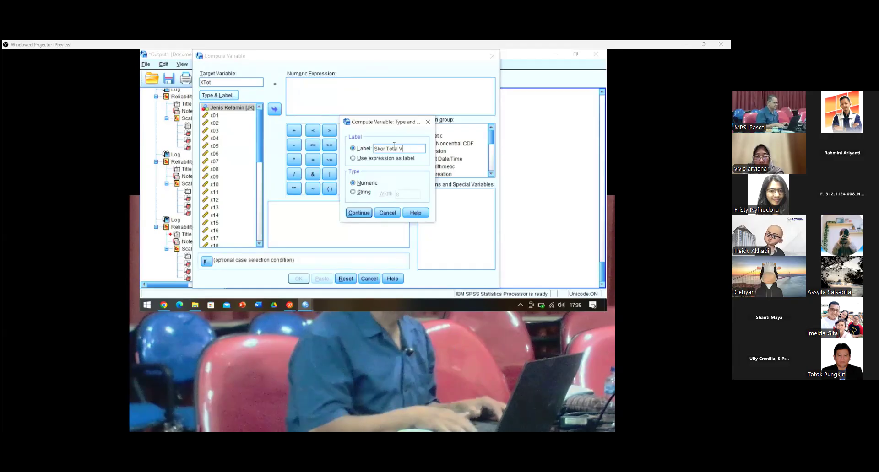
key(BackSpace)
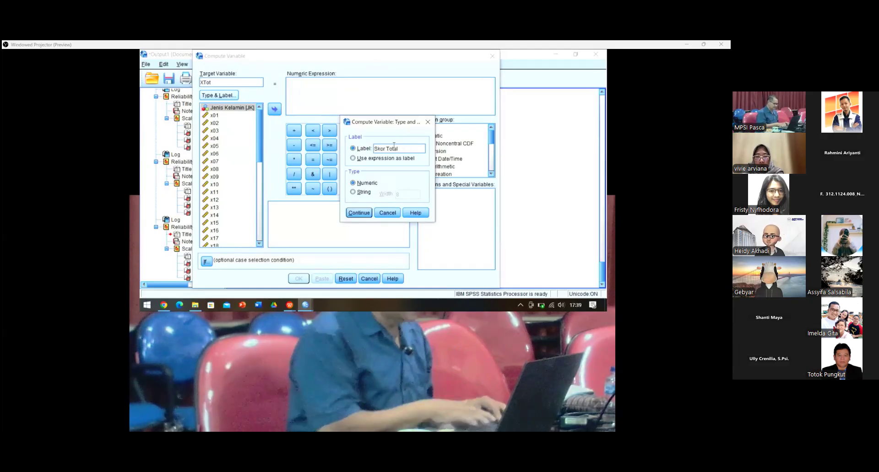
text(X (V)
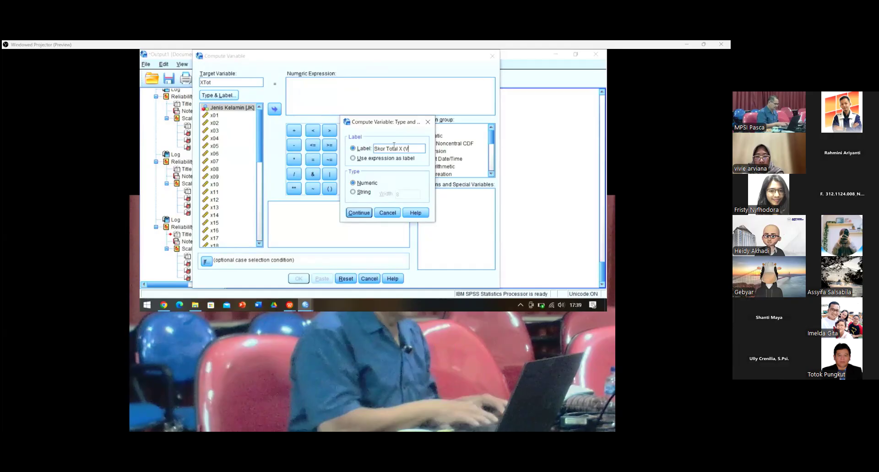
text(ar P)
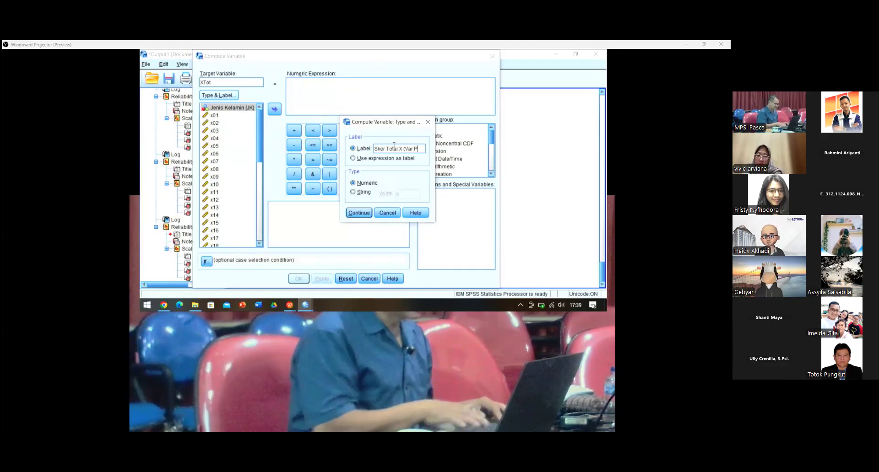
key(BackSpace)
text(KD))
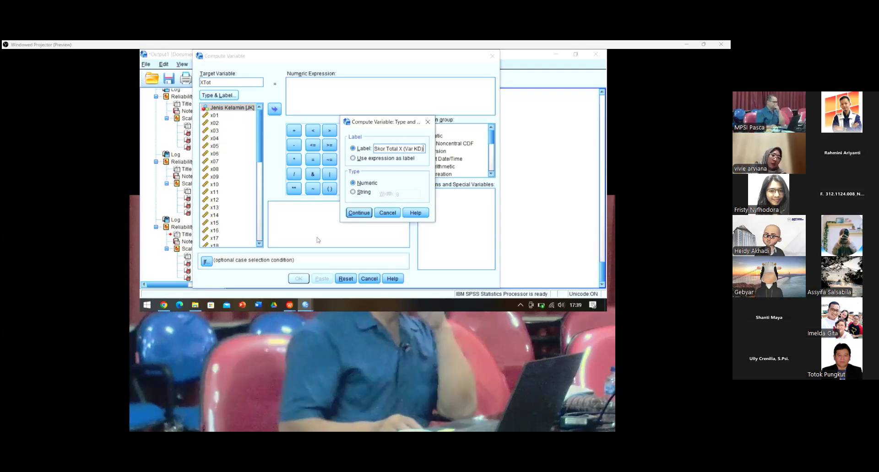
click(352, 217)
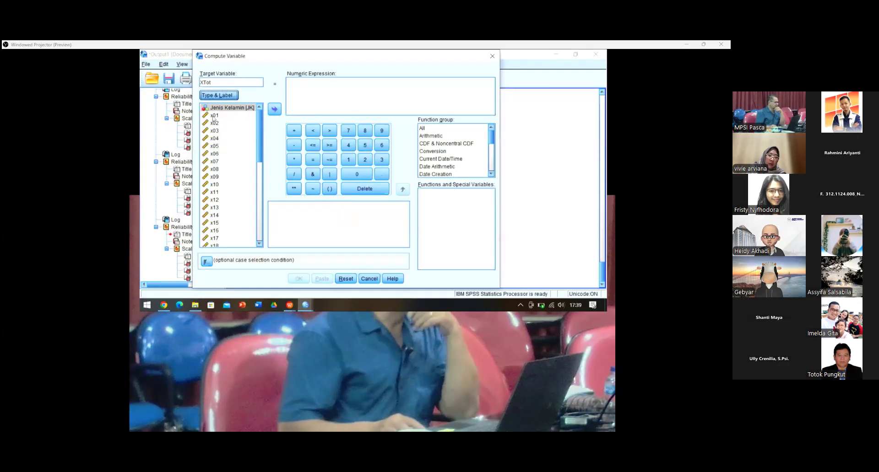
Begin the numeric expression for XTot with the sum x01 + x04 + x05 + x06, skipping the dropped items x02 and x03
double_click(214, 116)
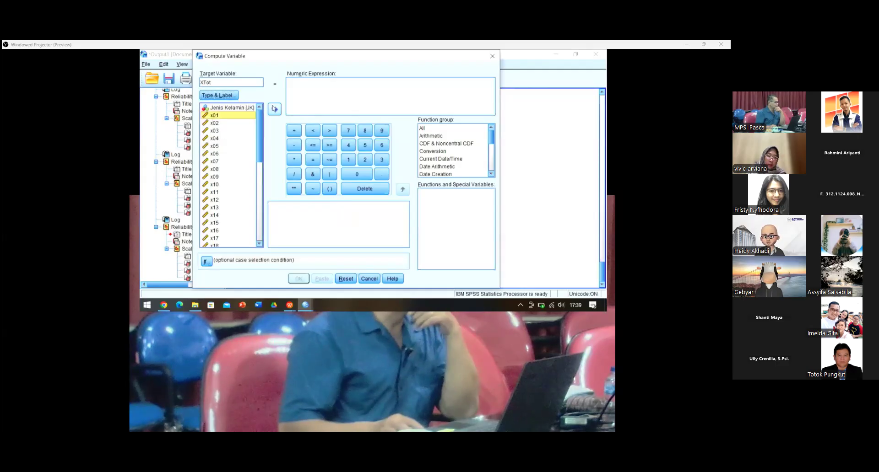
text(+)
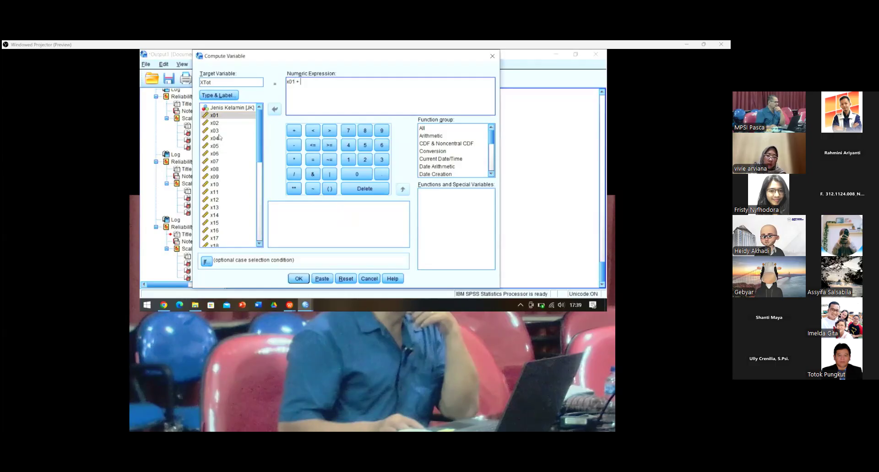
double_click(216, 137)
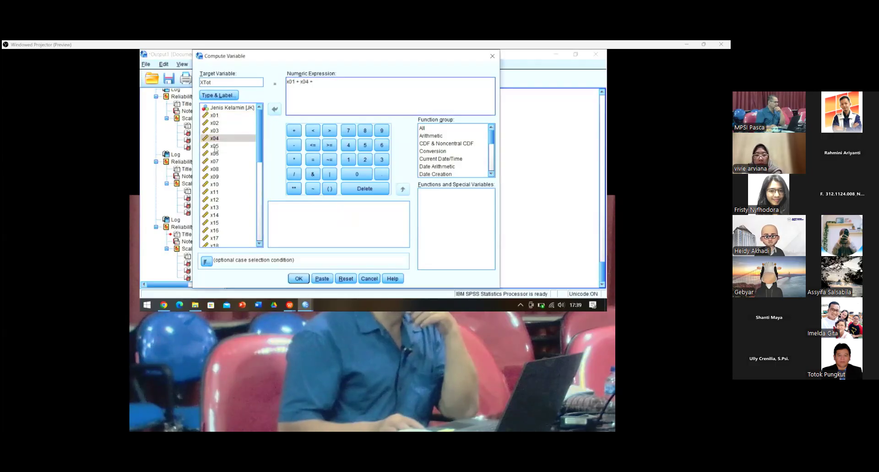
click(293, 132)
click(214, 145)
click(274, 109)
text(+)
click(226, 154)
click(274, 109)
text(+ x06 +)
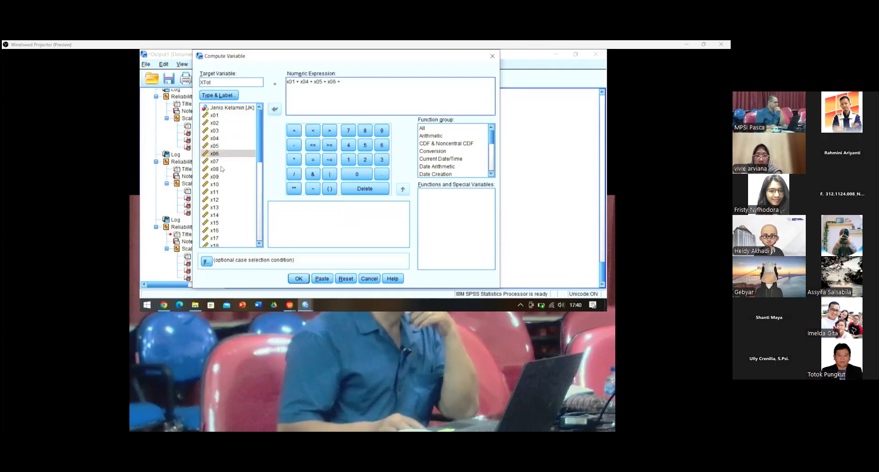
Add items x07, x08 and x09 to the sum in the numeric expression, each followed by a plus sign
click(224, 161)
click(275, 110)
text(+)
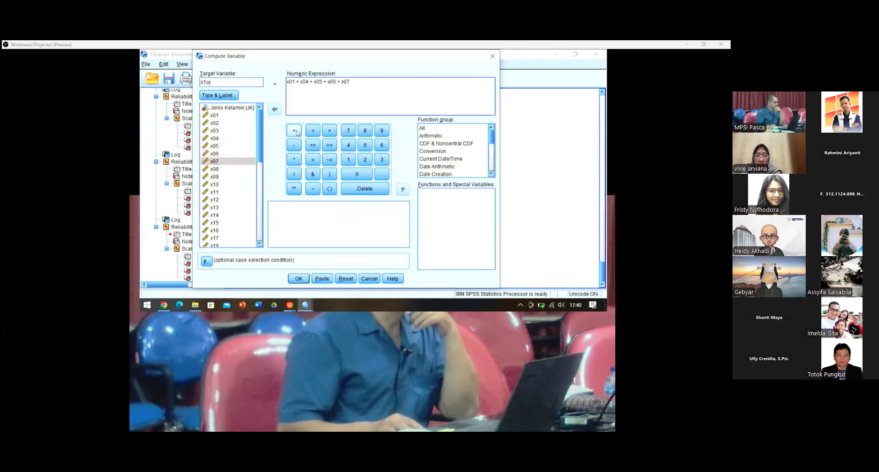
click(214, 170)
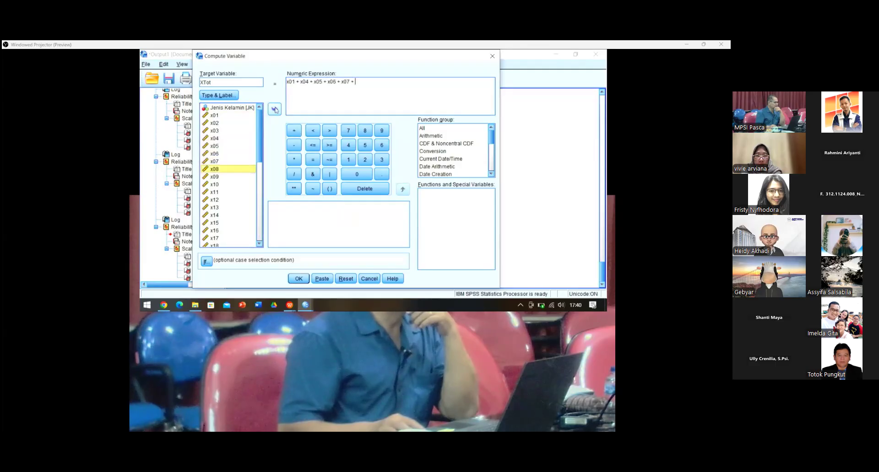
click(275, 109)
click(294, 131)
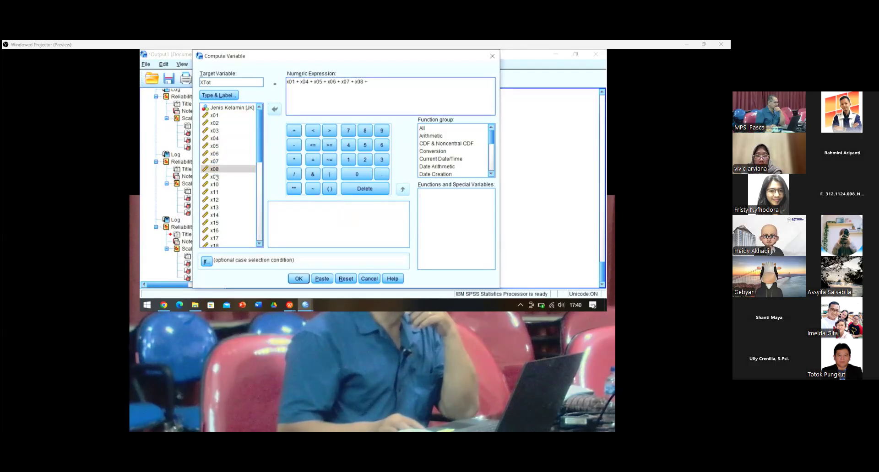
click(215, 177)
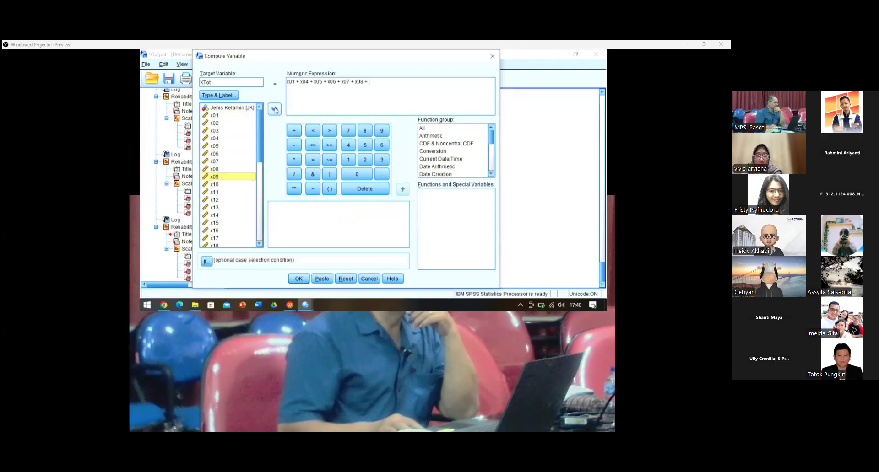
click(275, 109)
click(293, 131)
Extend the sum in the numeric expression with items x10 and x11, ending with a plus sign
click(214, 184)
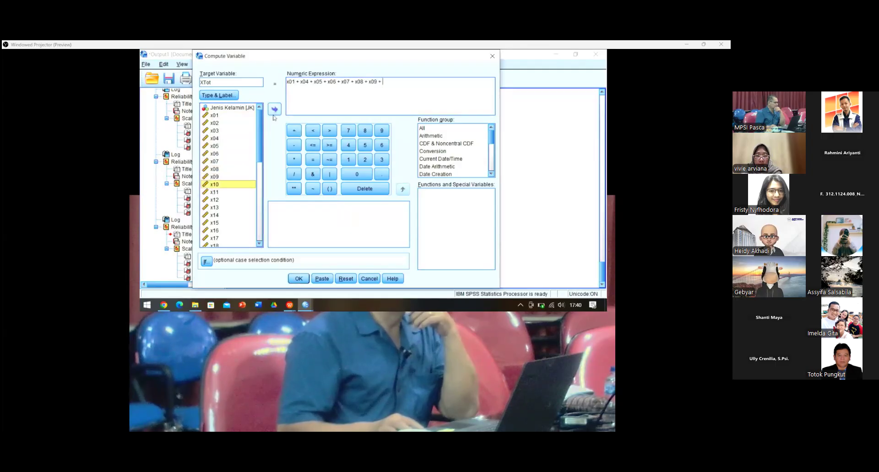
click(274, 111)
click(293, 131)
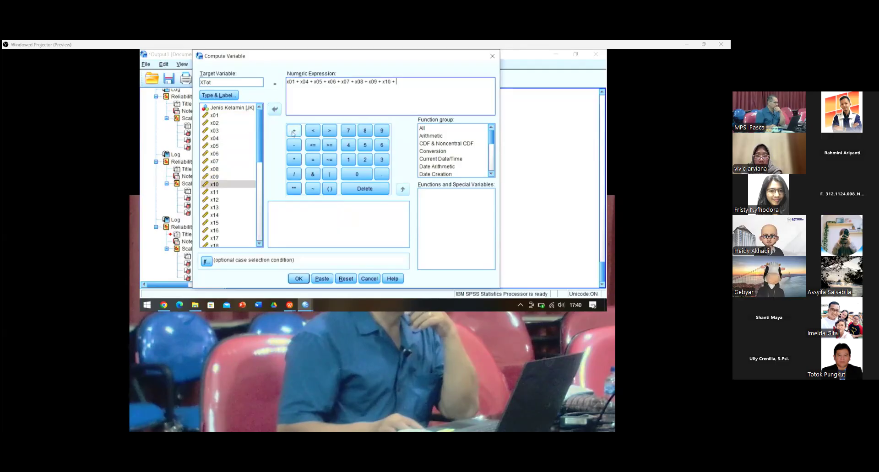
click(213, 192)
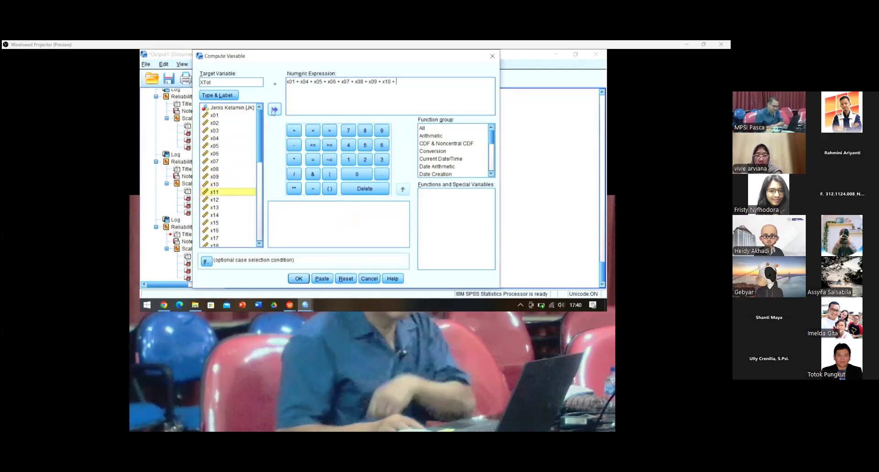
click(274, 111)
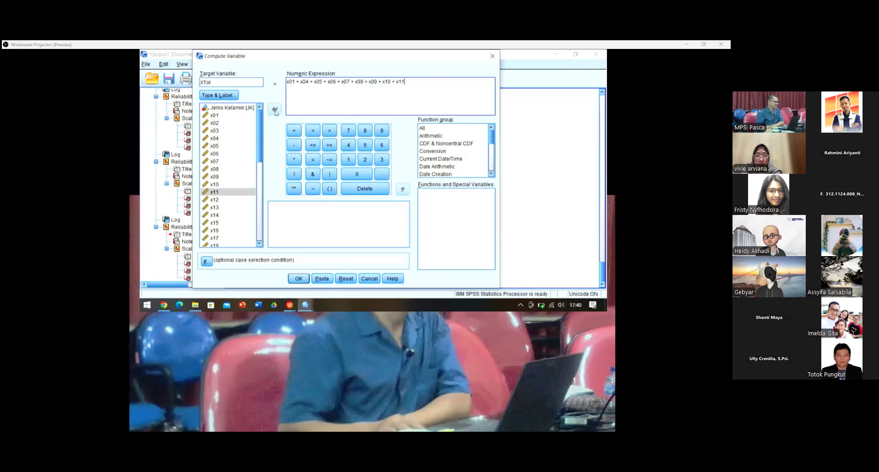
click(294, 130)
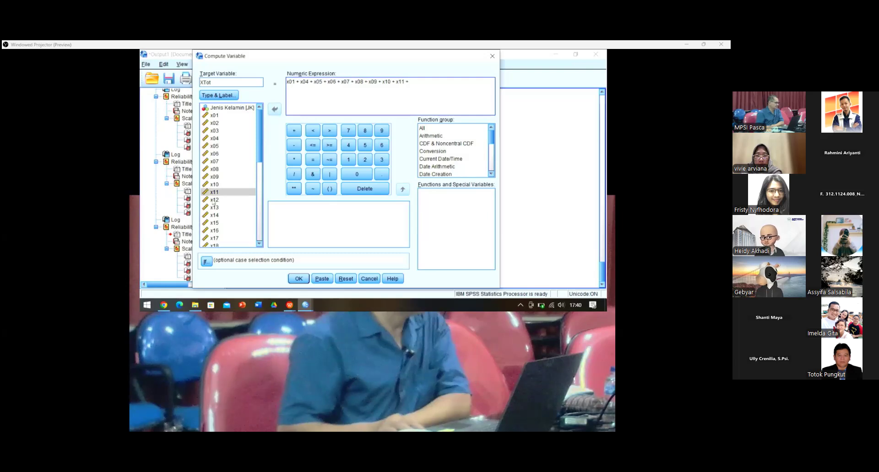
Extend the sum in the numeric expression with items x12 and x14, each followed by a plus sign, skipping x13
click(214, 200)
click(275, 109)
click(294, 131)
scroll(215, 196, down, 1)
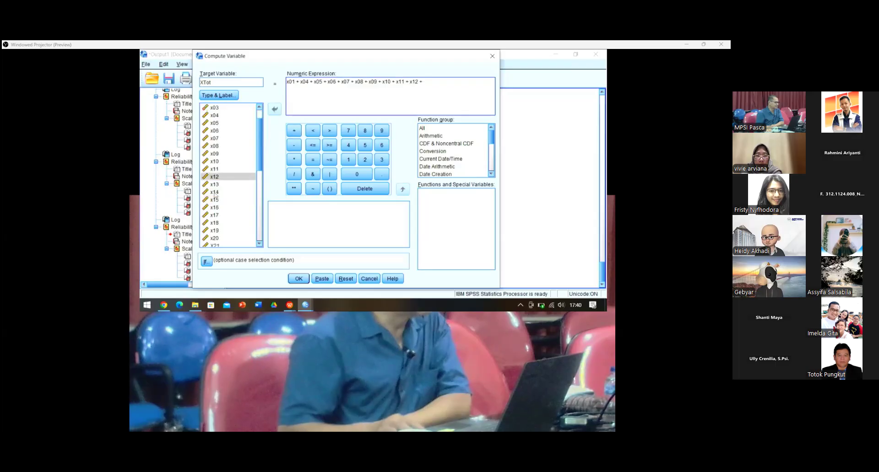
click(214, 192)
click(274, 110)
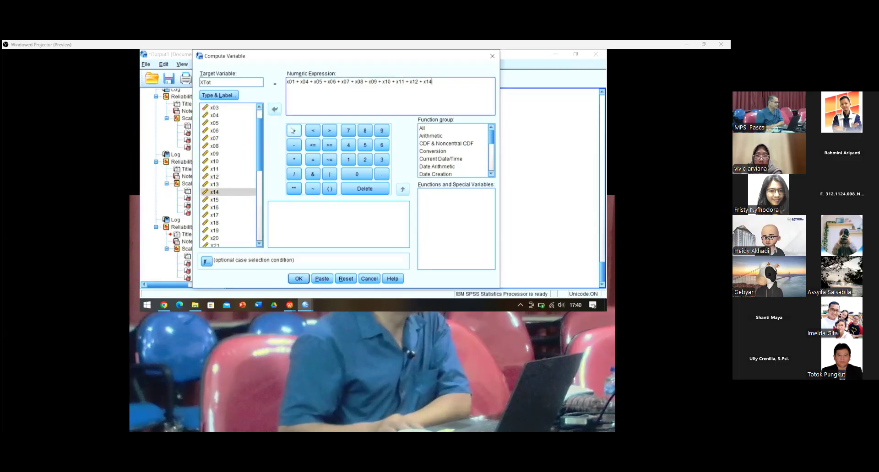
click(293, 131)
Add items x15 and x17 to the numeric expression, each followed by a plus sign, leaving out x16
click(215, 200)
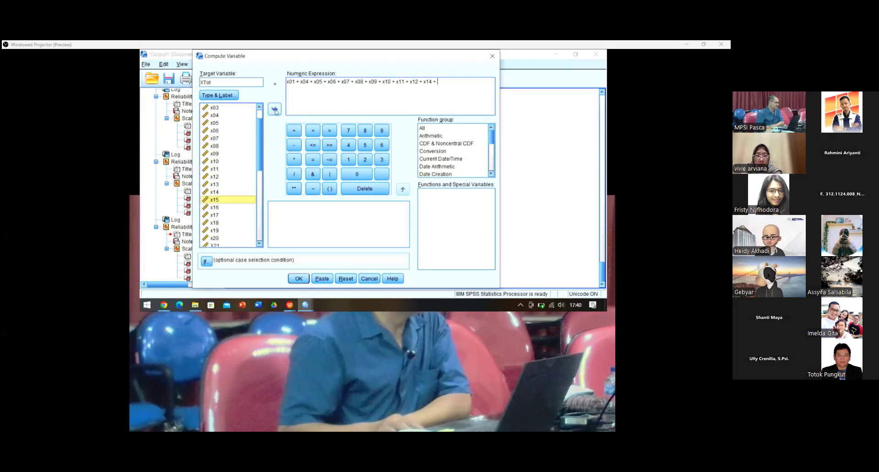
click(275, 110)
click(290, 133)
click(222, 215)
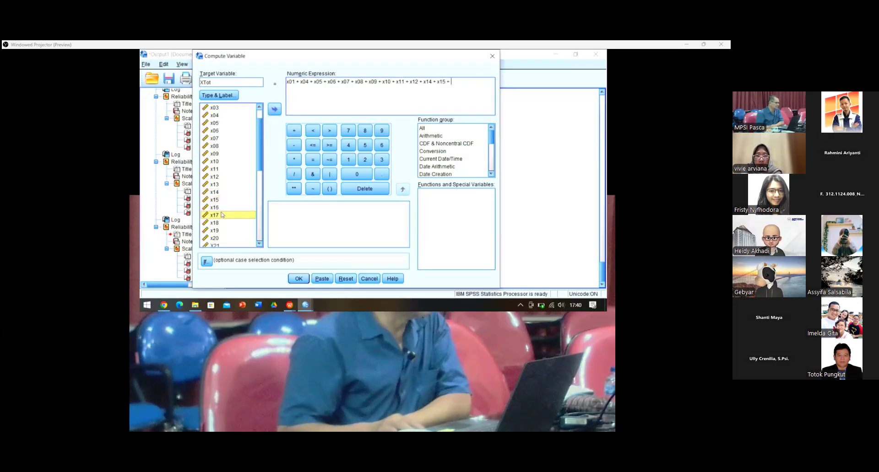
click(275, 110)
click(293, 131)
Continue the XTot sum with items x18 and x19, each followed by a plus sign
click(216, 222)
click(274, 109)
click(294, 131)
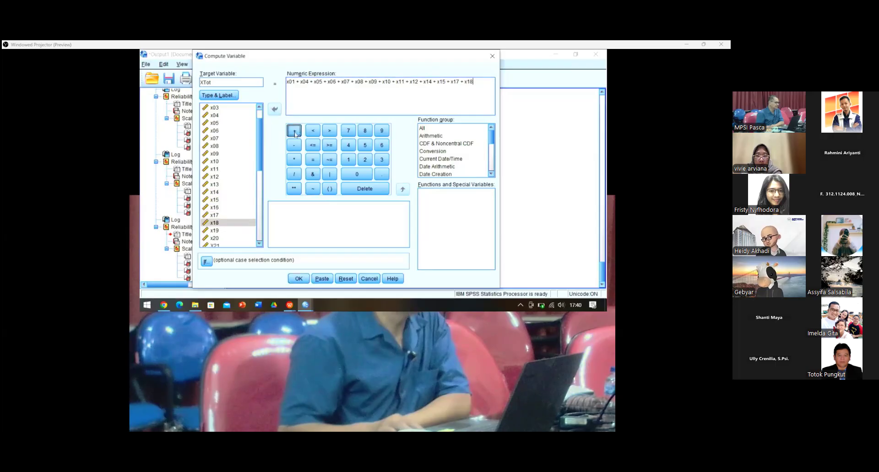
click(219, 231)
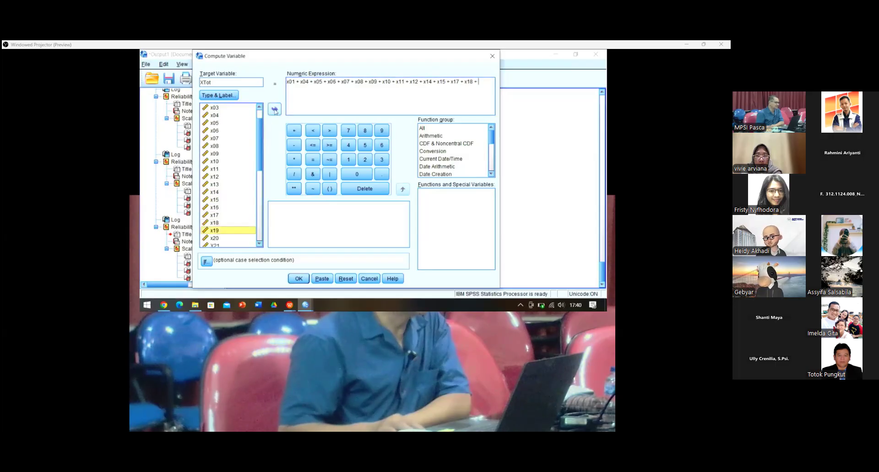
click(274, 110)
click(295, 133)
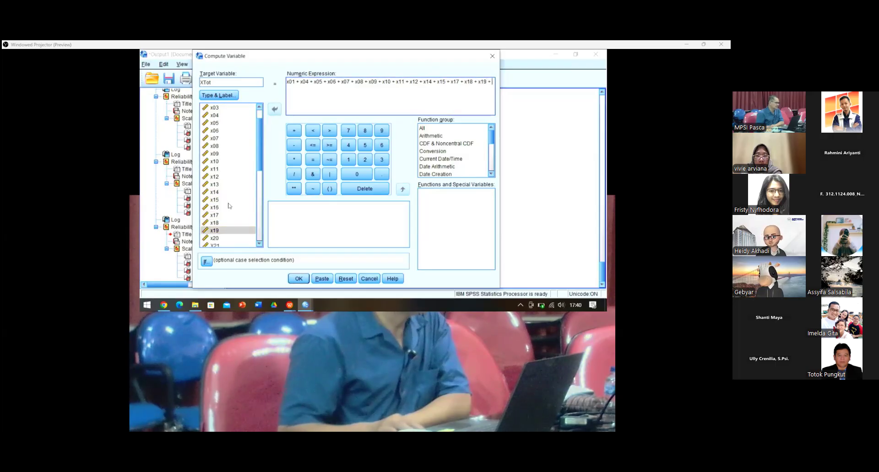
Complete the numeric expression with x20 as the last item and run the computation of XTot
click(220, 238)
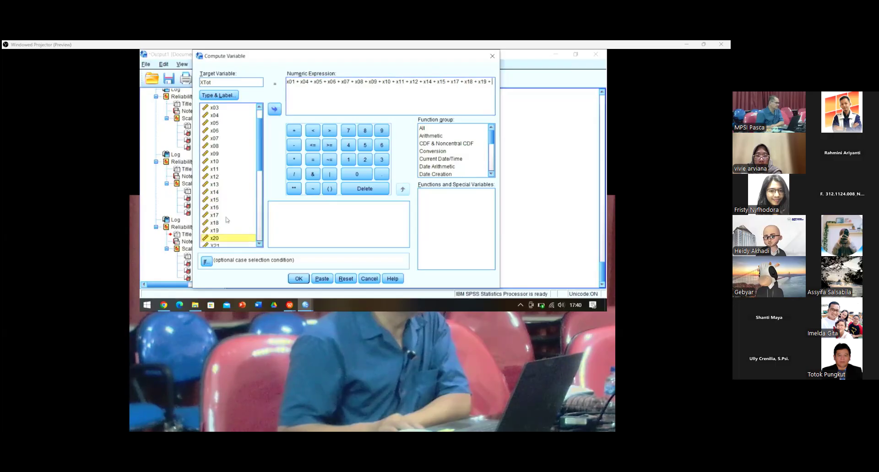
click(274, 110)
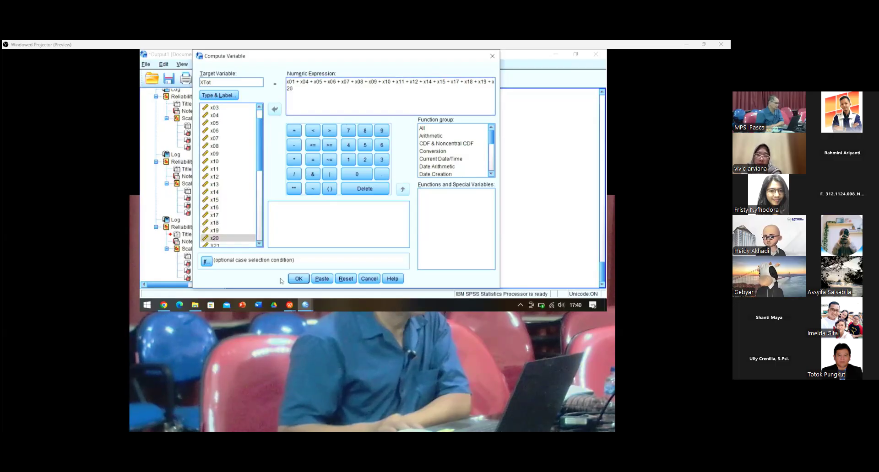
click(298, 278)
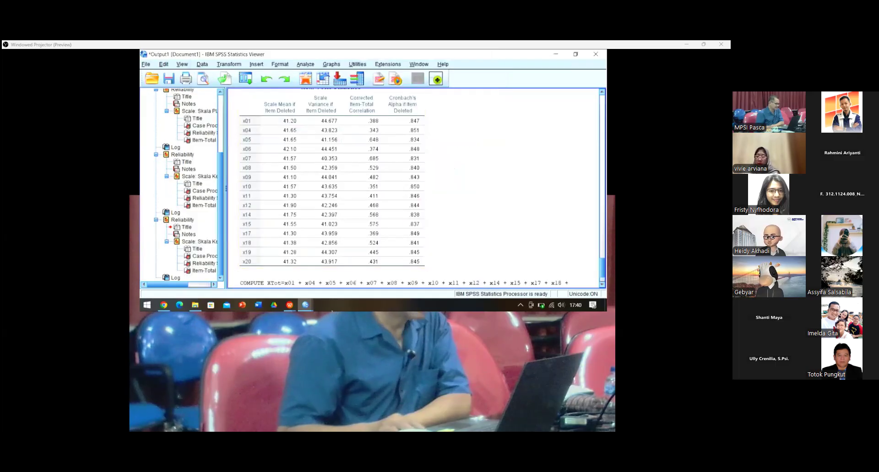
In the KepDirDat.sav dataset, set the decimals of XTot to 0 and narrow its column in the data grid
mouse_move(306, 307)
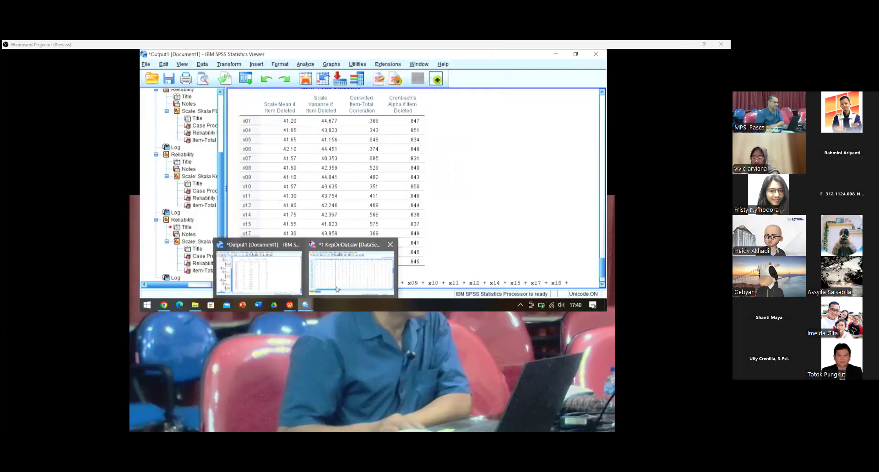
click(338, 289)
drag(292, 269, 514, 160)
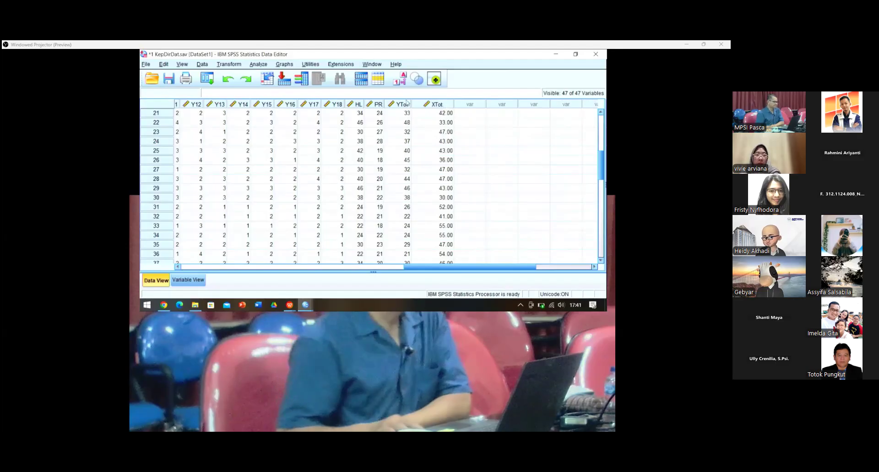
click(187, 281)
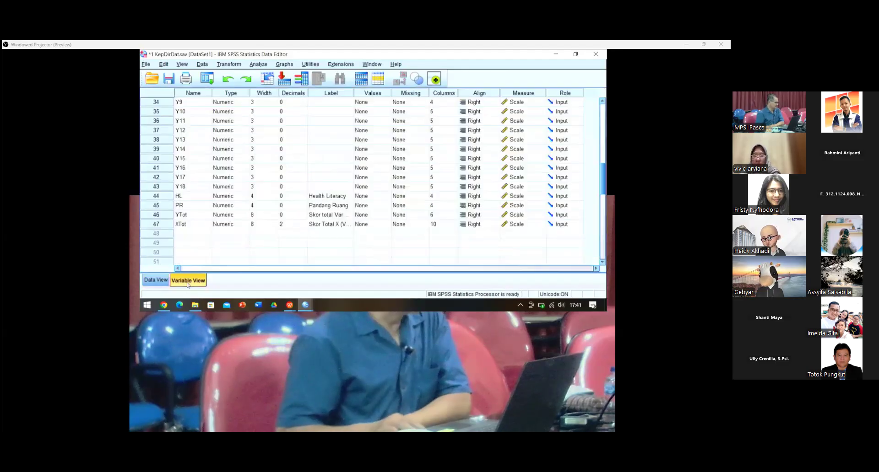
click(303, 225)
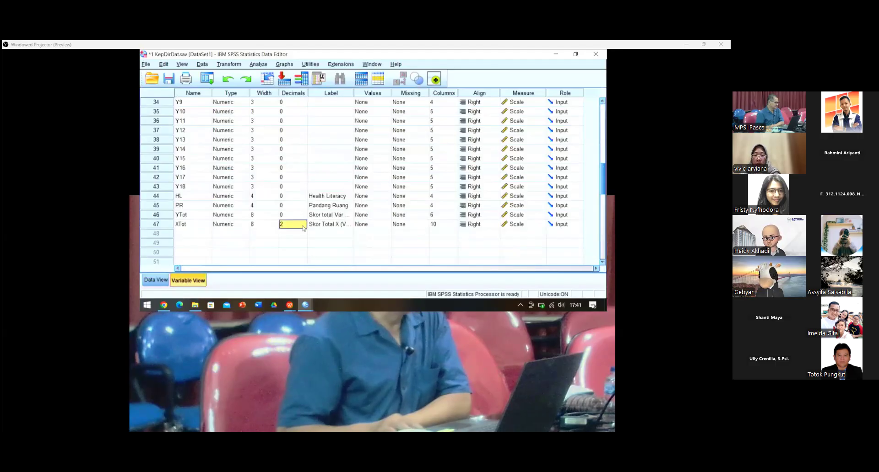
click(166, 280)
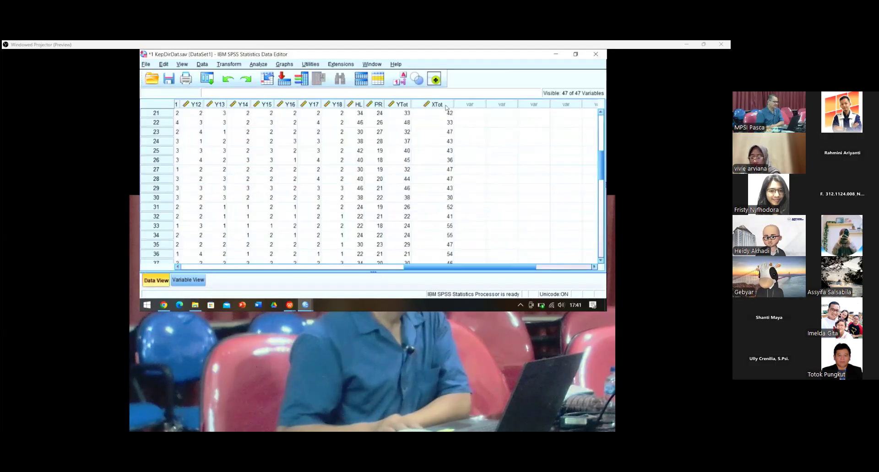
drag(453, 101, 434, 103)
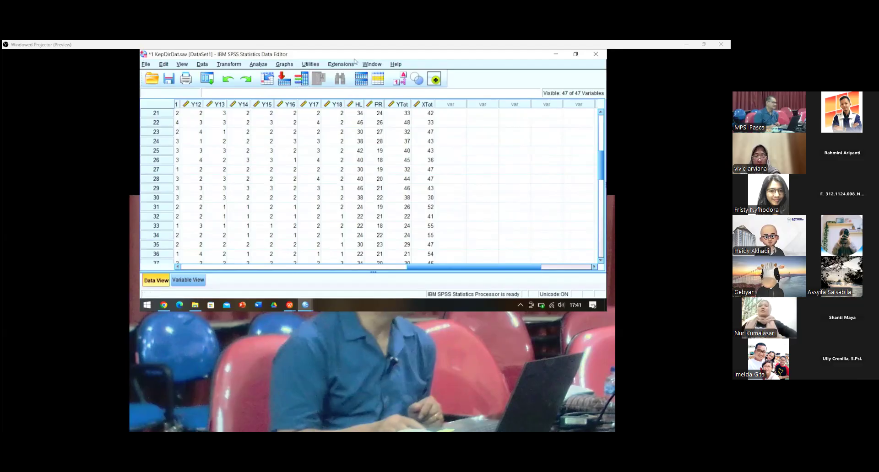
click(258, 64)
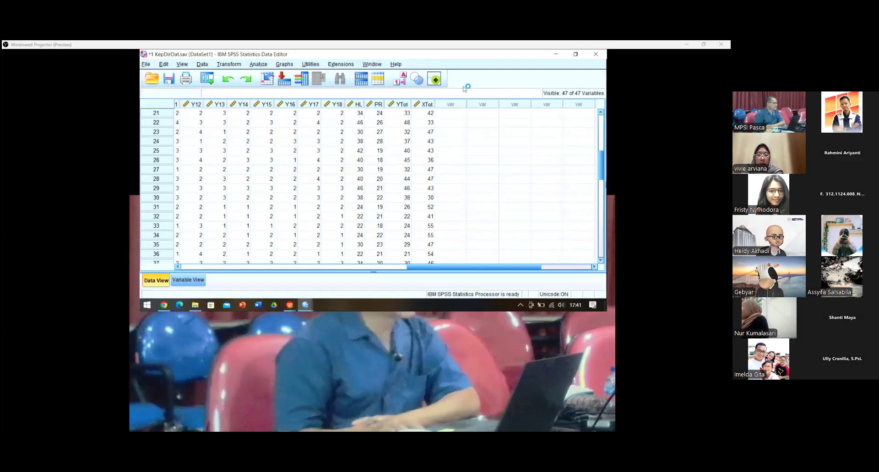
click(256, 64)
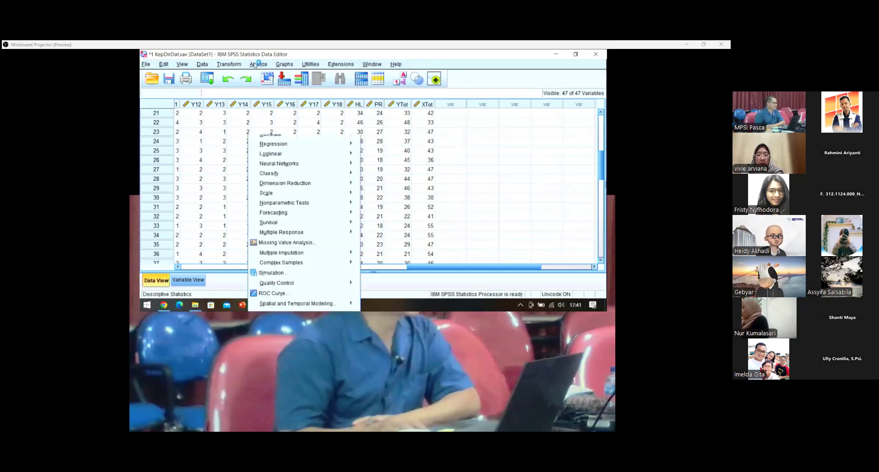
mouse_move(313, 137)
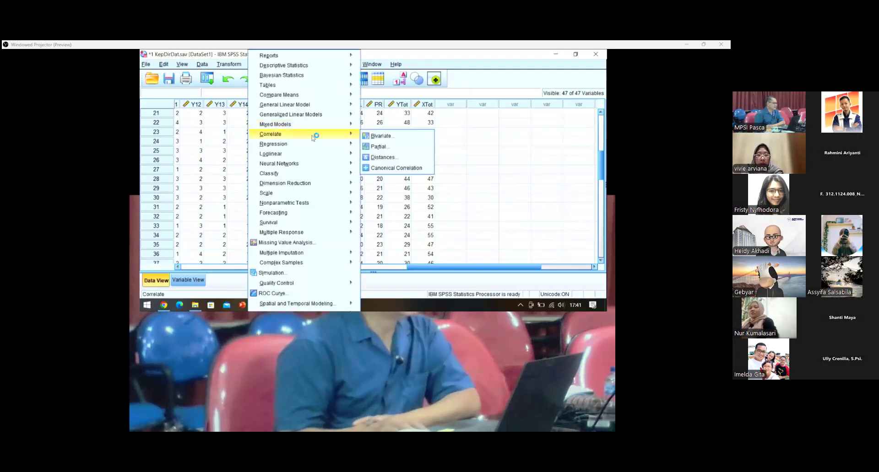
click(380, 138)
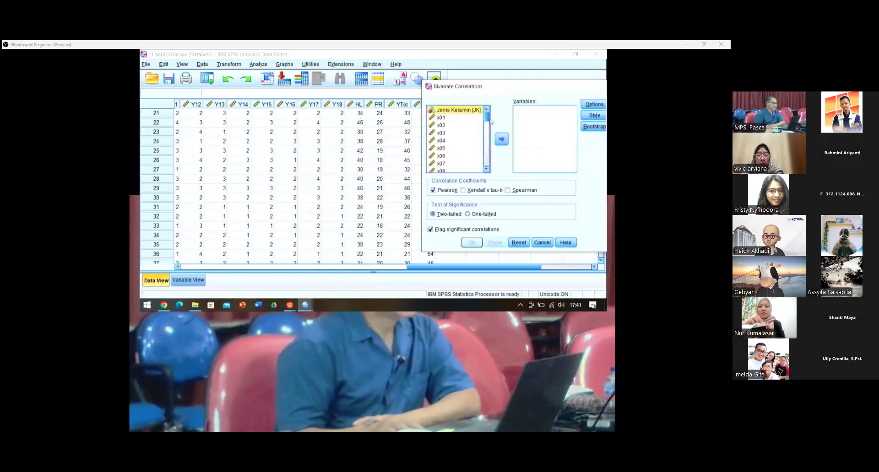
drag(486, 118, 440, 170)
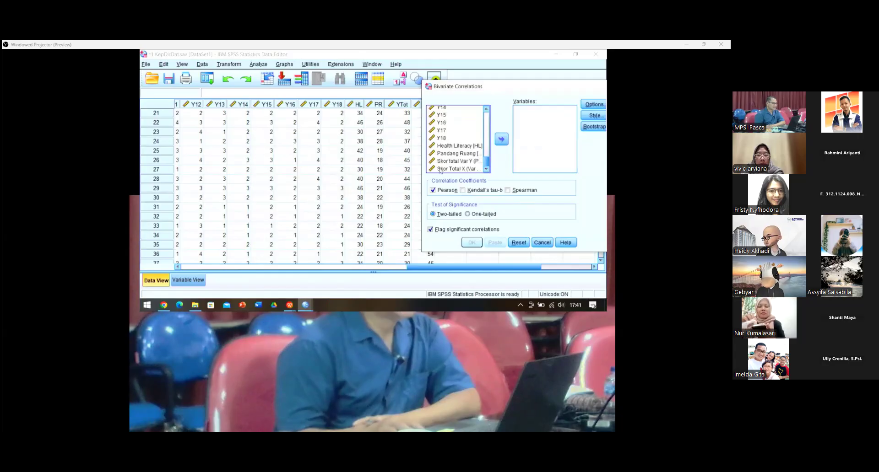
click(443, 169)
click(500, 139)
click(476, 168)
click(500, 139)
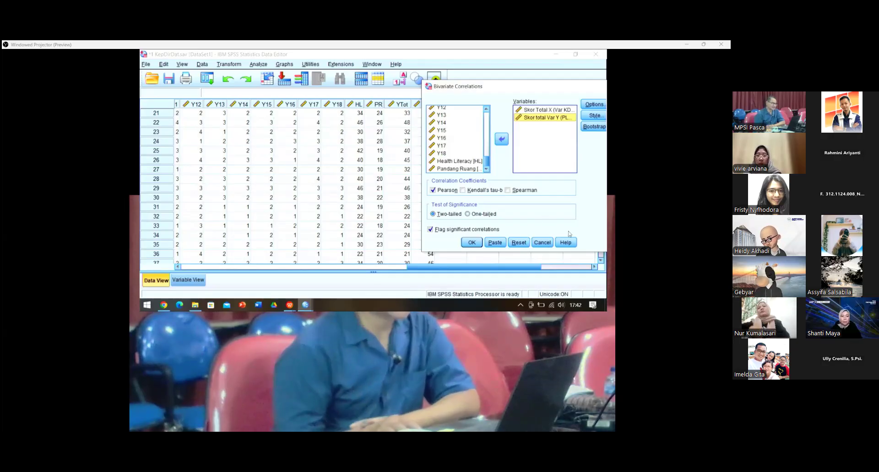
click(543, 243)
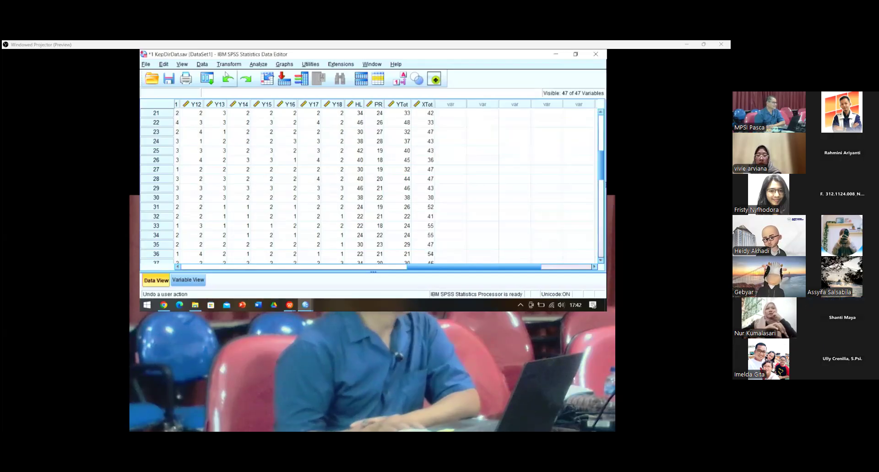
Run a legacy one-sample Kolmogorov-Smirnov test against the normal distribution on the total scores XTot and YTot
click(260, 65)
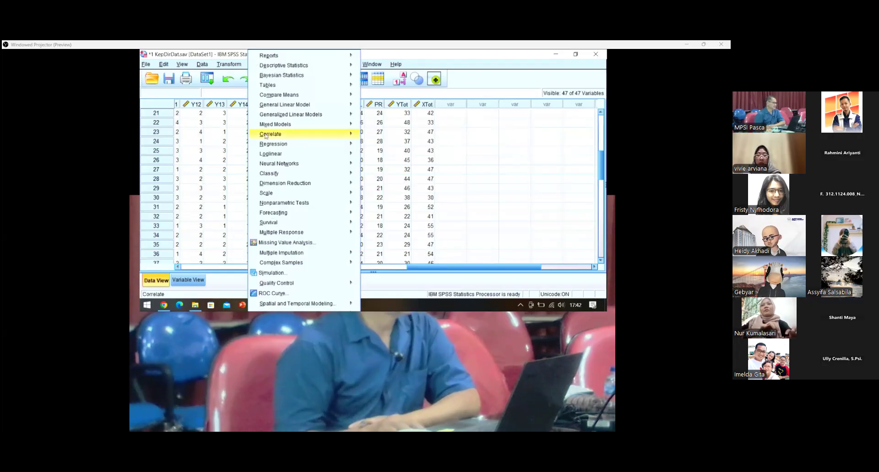
mouse_move(301, 204)
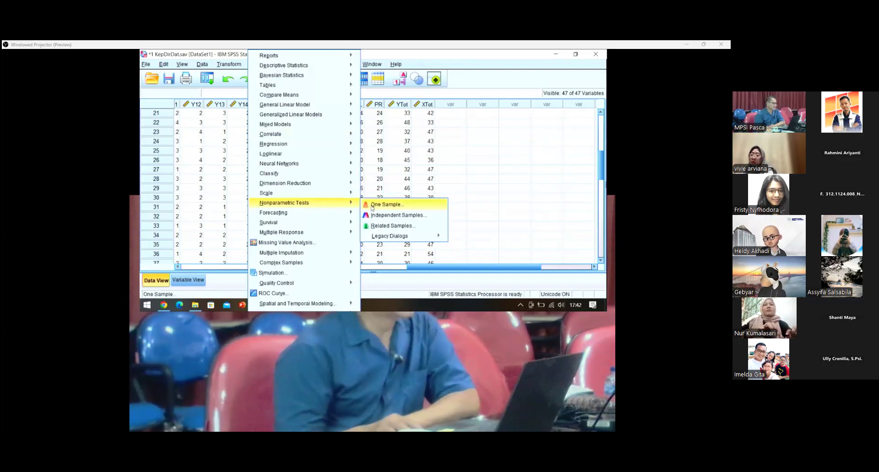
mouse_move(422, 237)
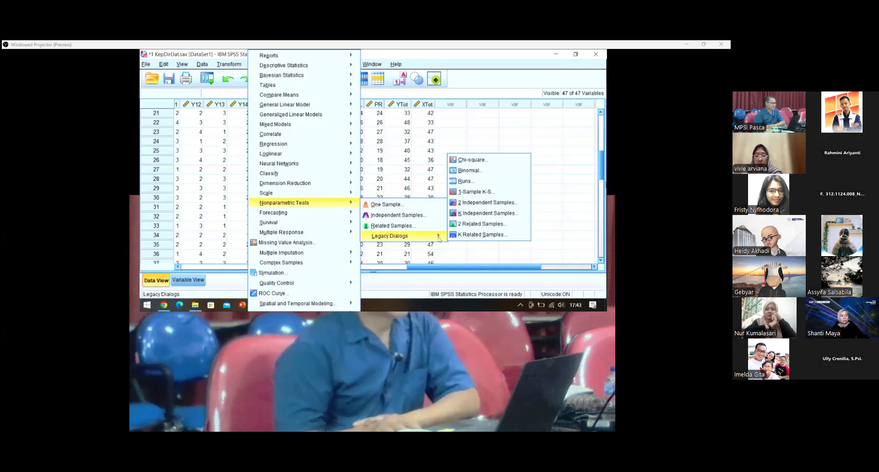
click(502, 193)
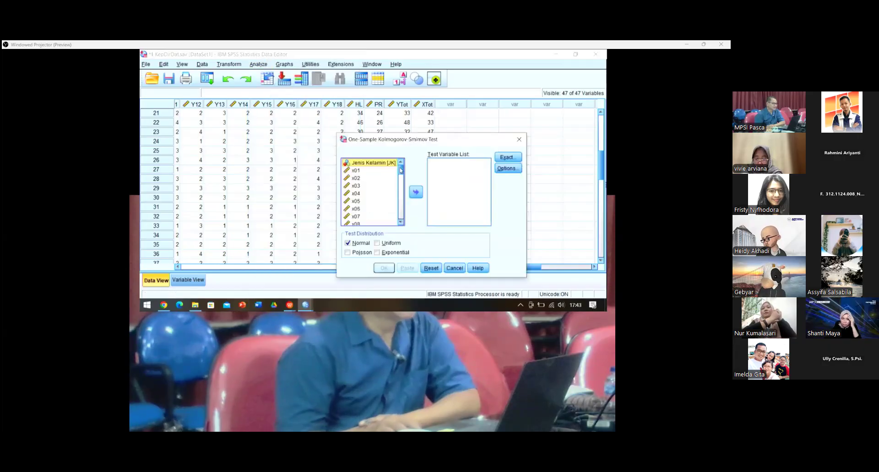
drag(401, 170, 400, 217)
click(371, 215)
click(371, 222)
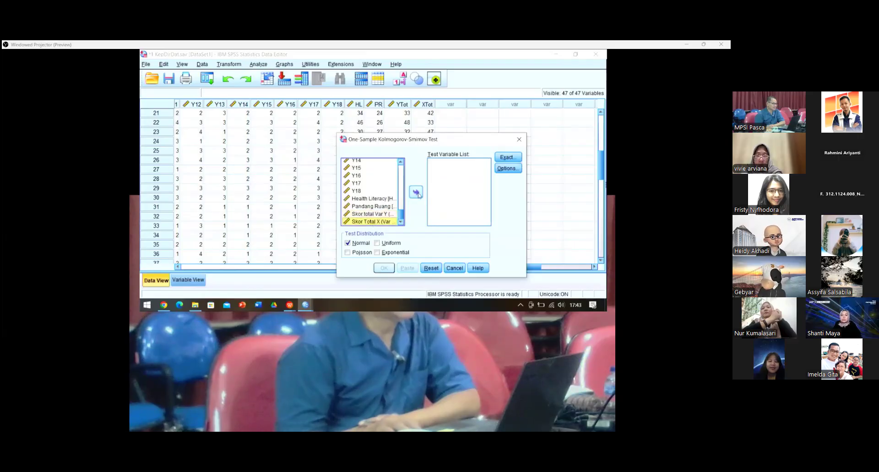
click(418, 193)
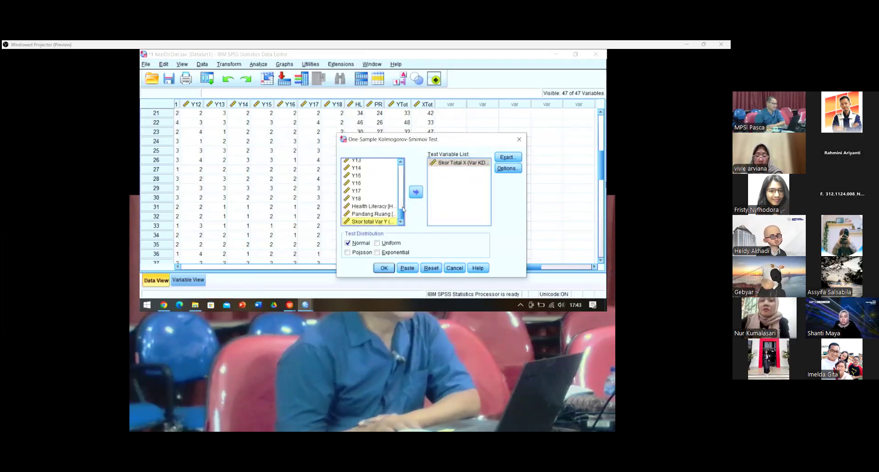
click(417, 192)
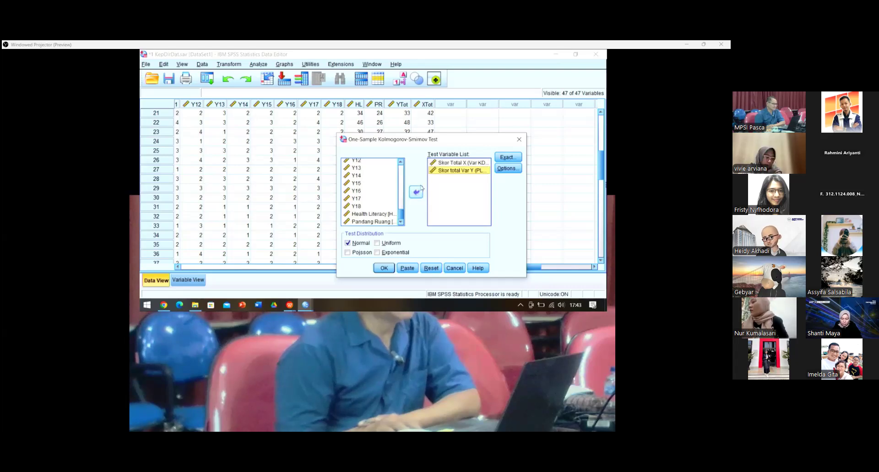
click(384, 269)
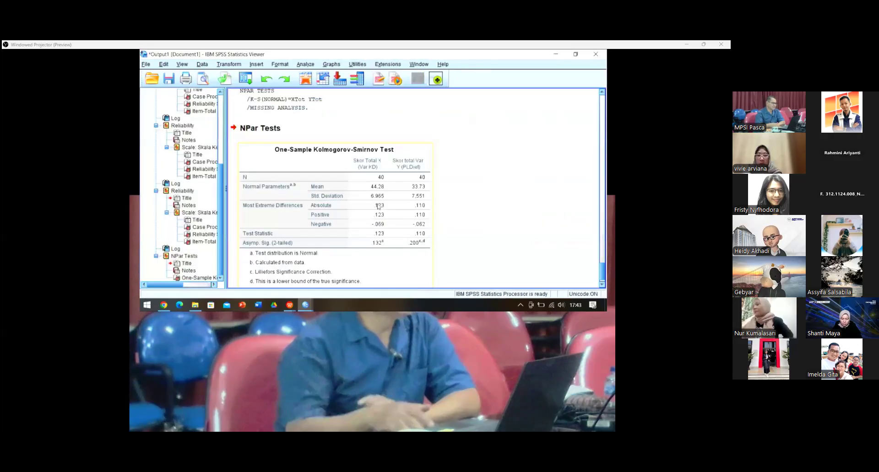